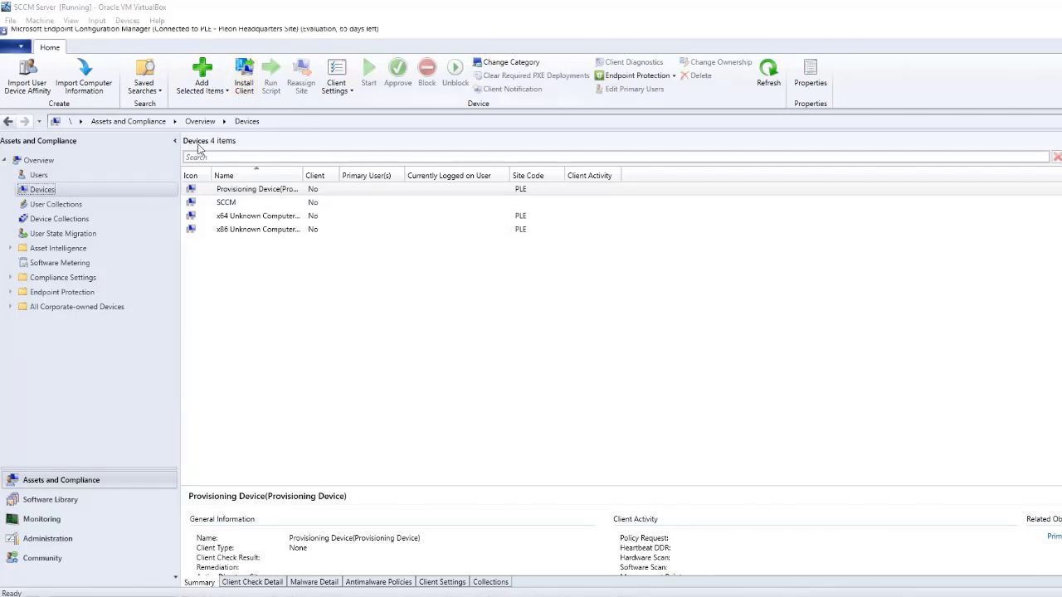
# Step: View the Users node in Assets and Compliance and open Discovery Methods under Hierarchy Configuration in the Administration workspace
pyautogui.click(78, 179)
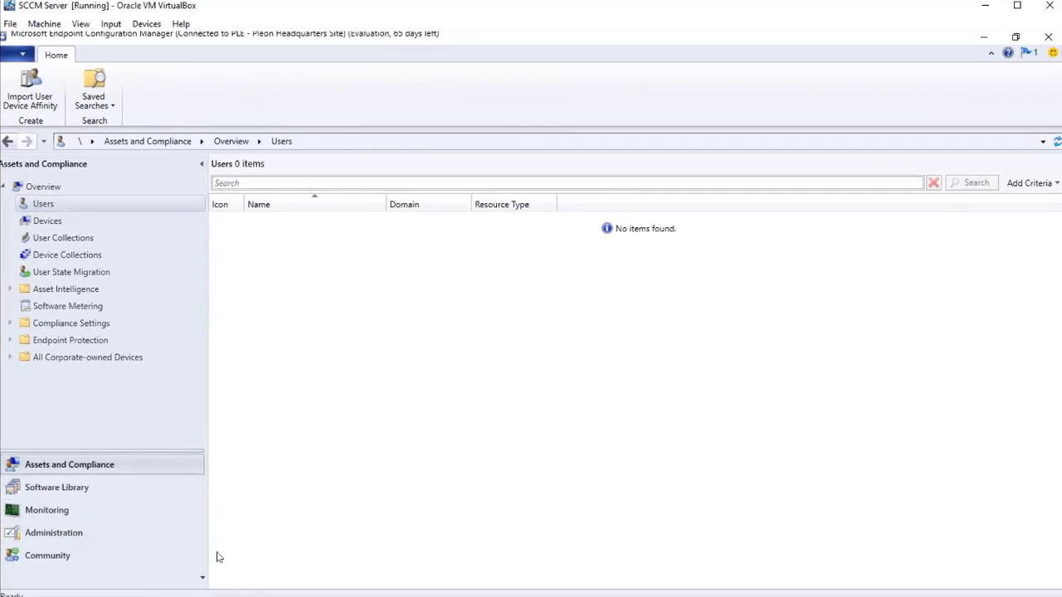
pyautogui.click(58, 533)
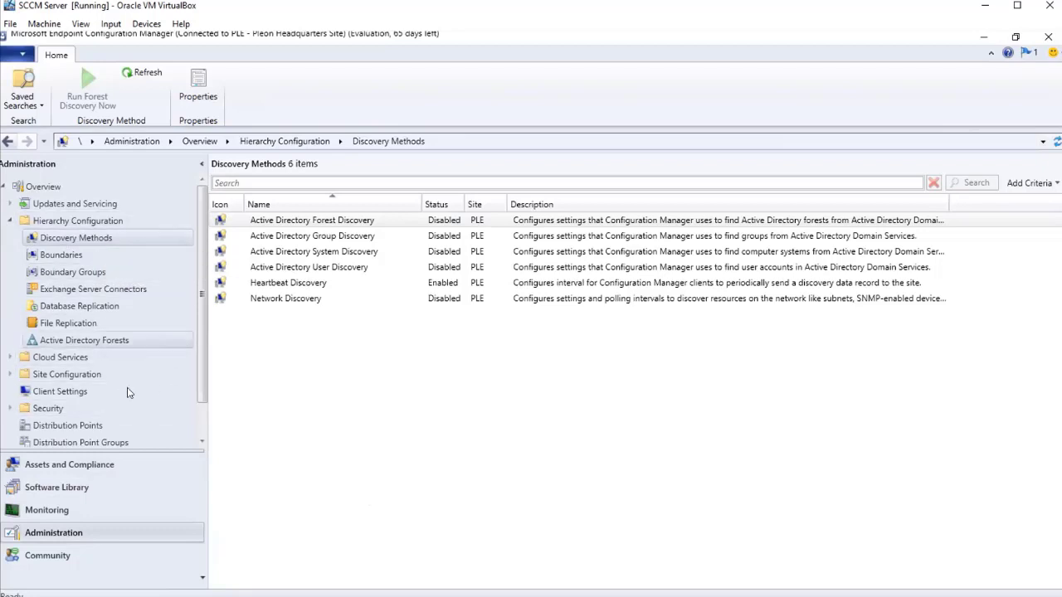
pyautogui.click(8, 221)
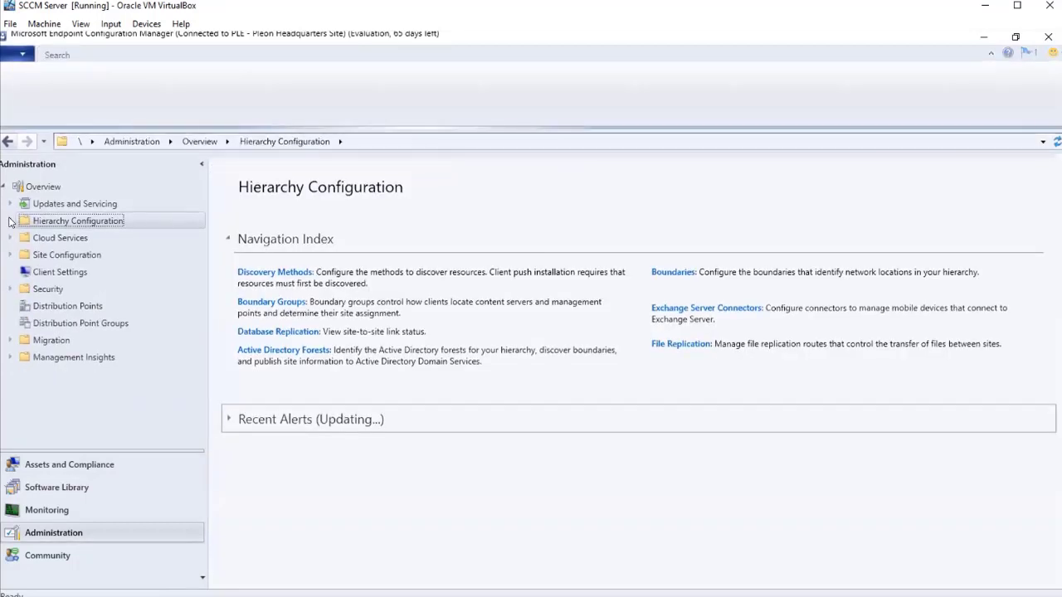
pyautogui.click(8, 222)
pyautogui.click(61, 238)
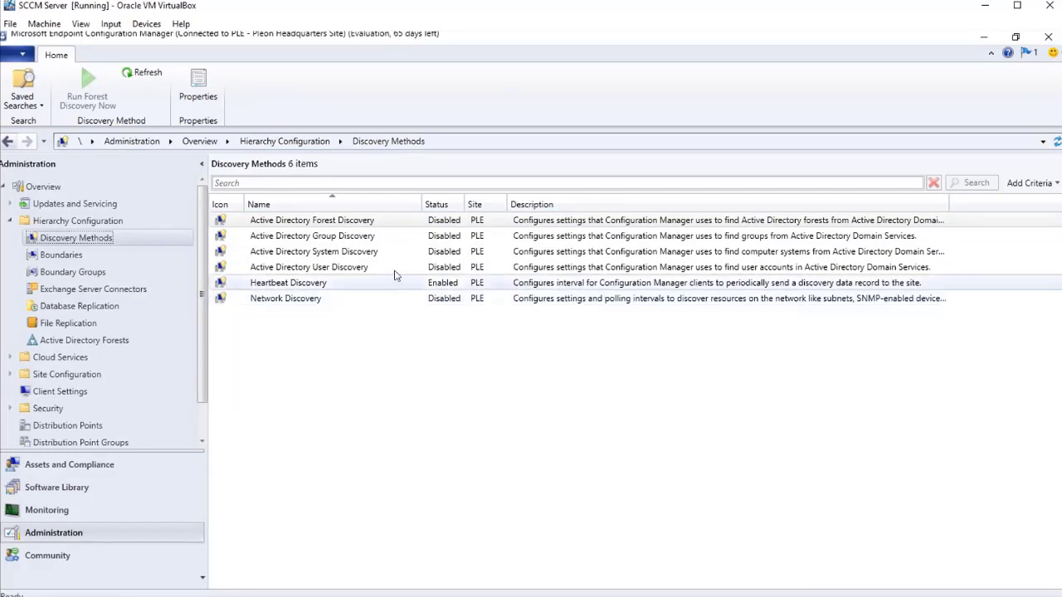
# Step: Enable Active Directory Forest Discovery and accept running full discovery as soon as possible
pyautogui.doubleClick(373, 220)
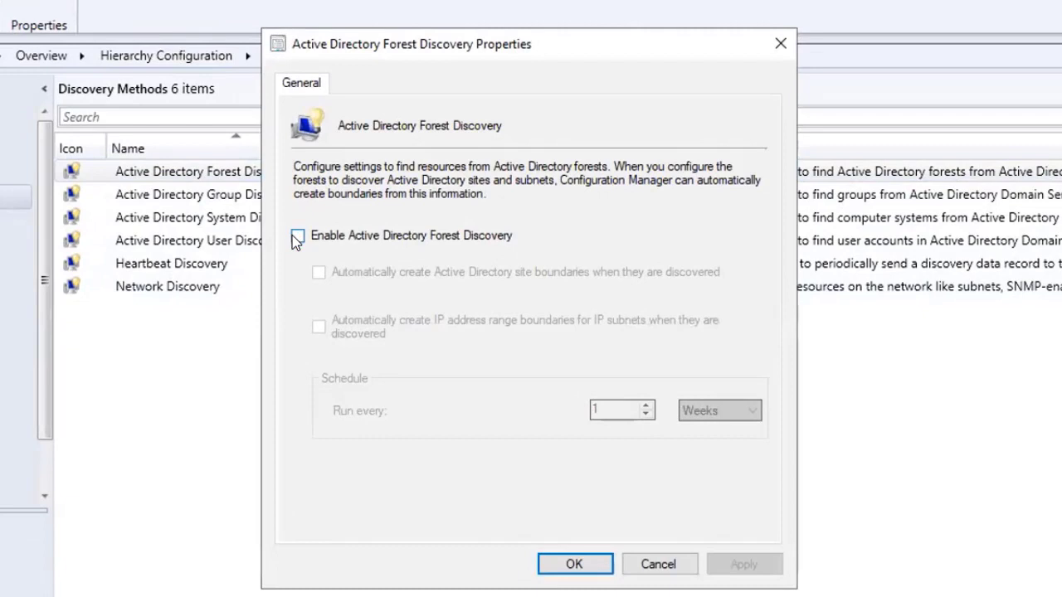
pyautogui.click(293, 236)
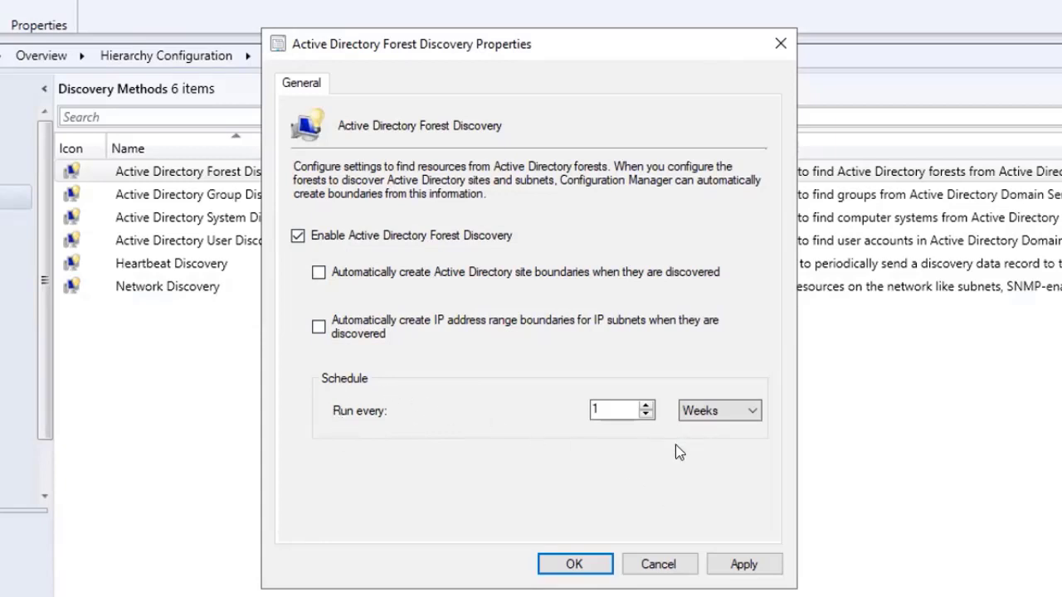
pyautogui.click(743, 561)
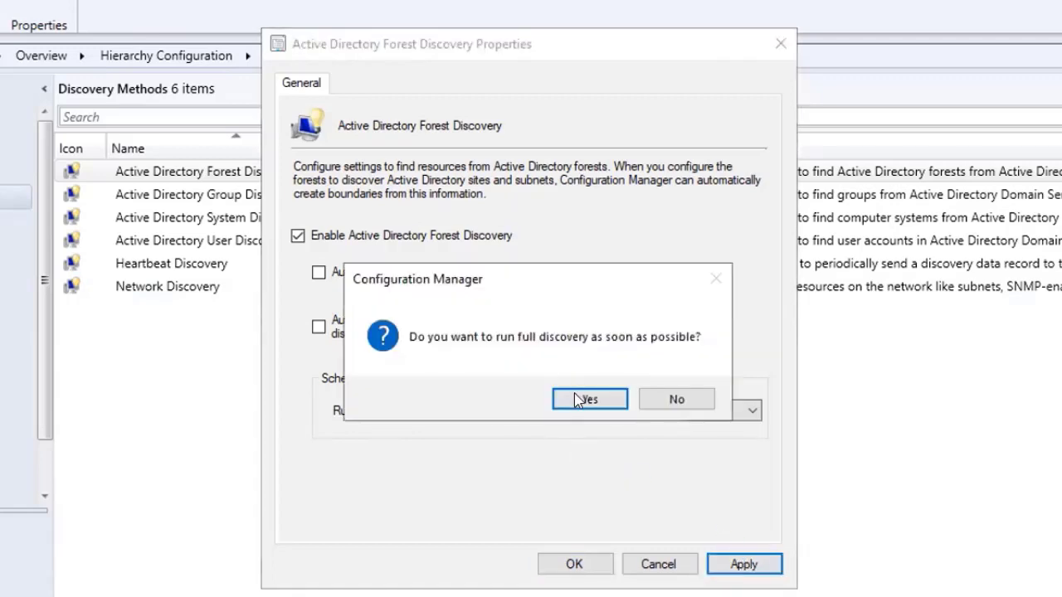
pyautogui.click(579, 399)
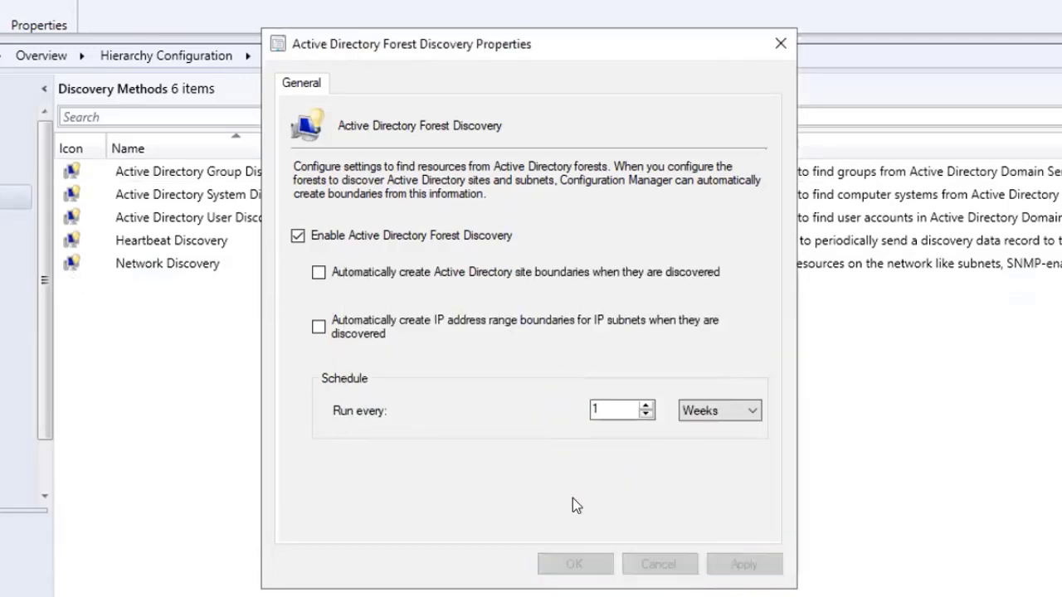
pyautogui.click(572, 564)
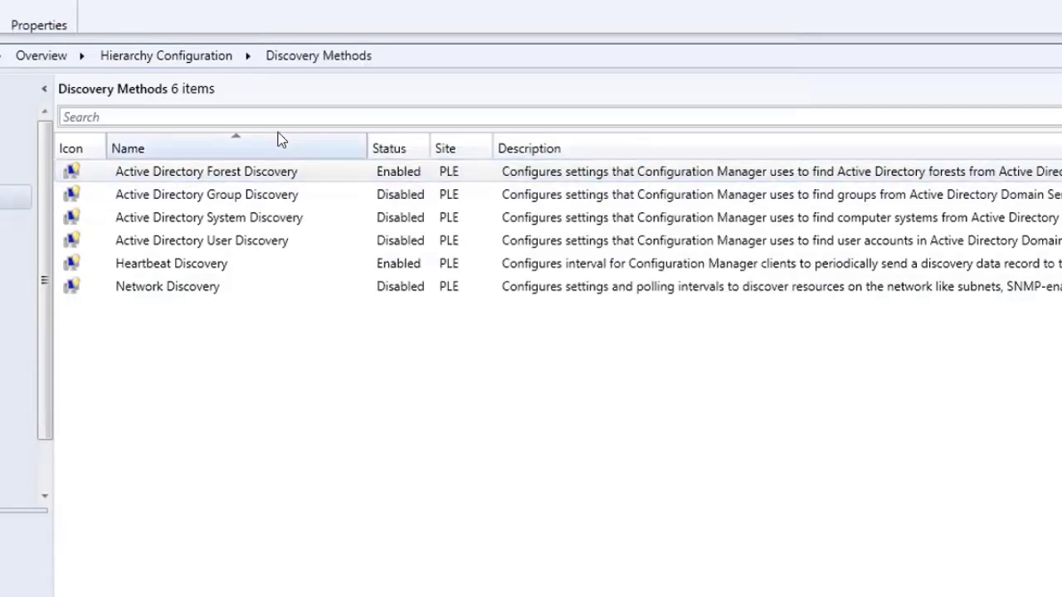
# Step: Enable Active Directory Group Discovery in its properties
pyautogui.click(221, 202)
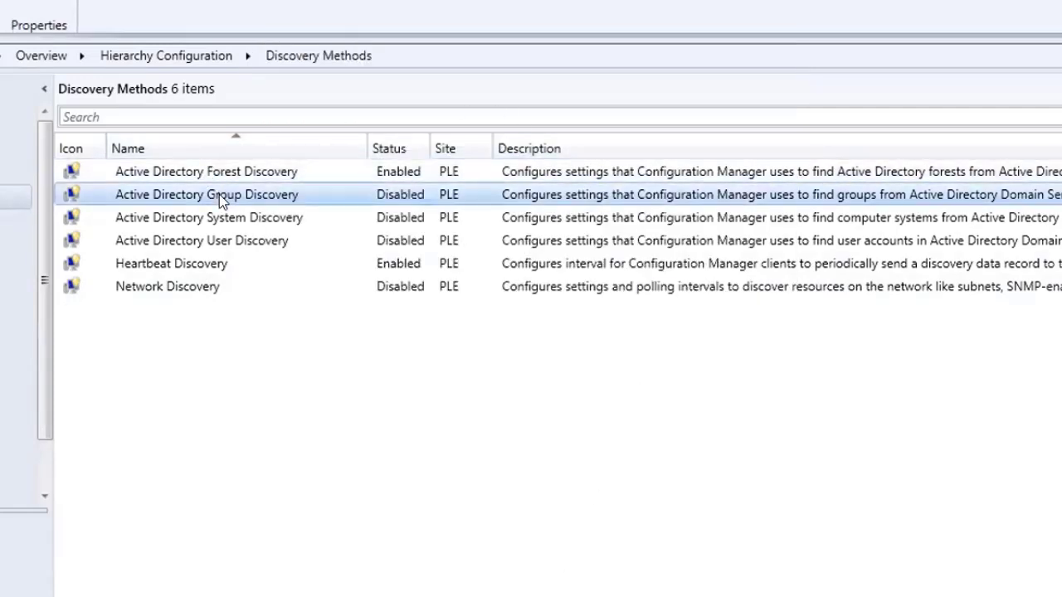
pyautogui.doubleClick(221, 202)
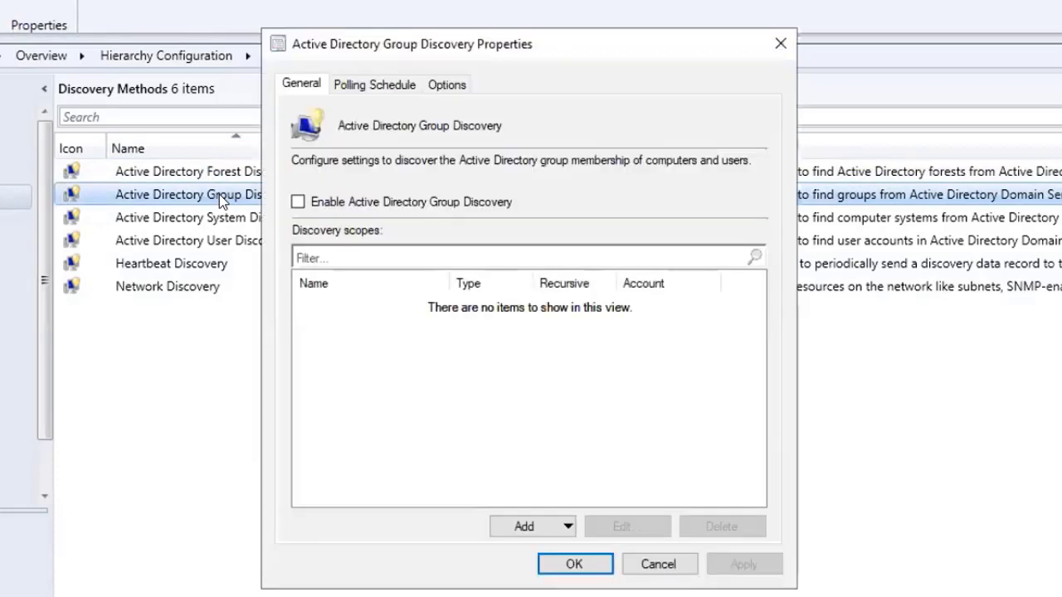
pyautogui.click(298, 202)
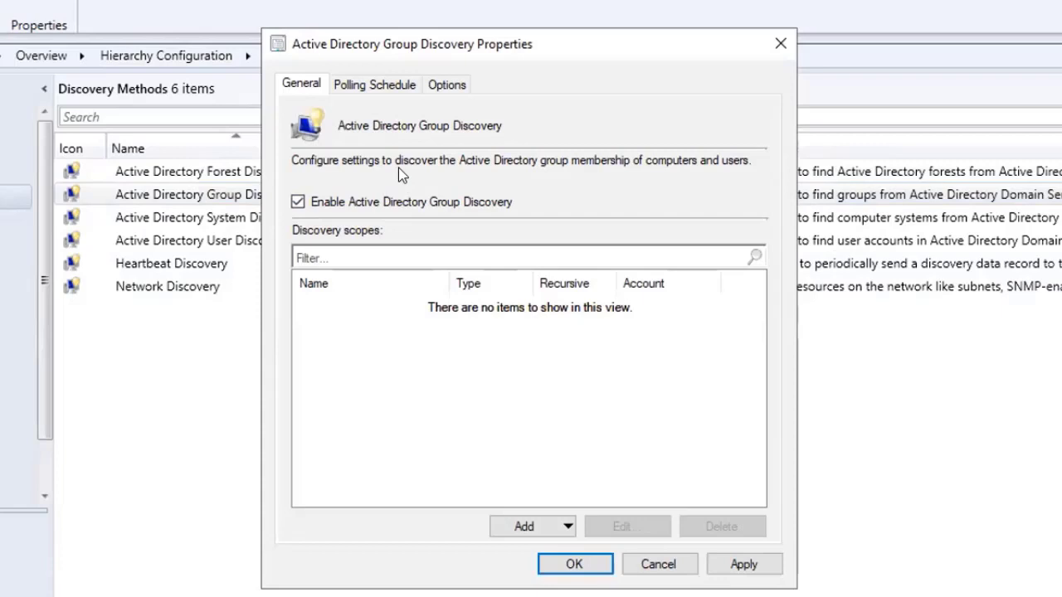
# Step: Add a location discovery scope named "Groups" that covers the whole Pleon domain (LDAP://DC=Pleon,DC=com)
pyautogui.click(523, 528)
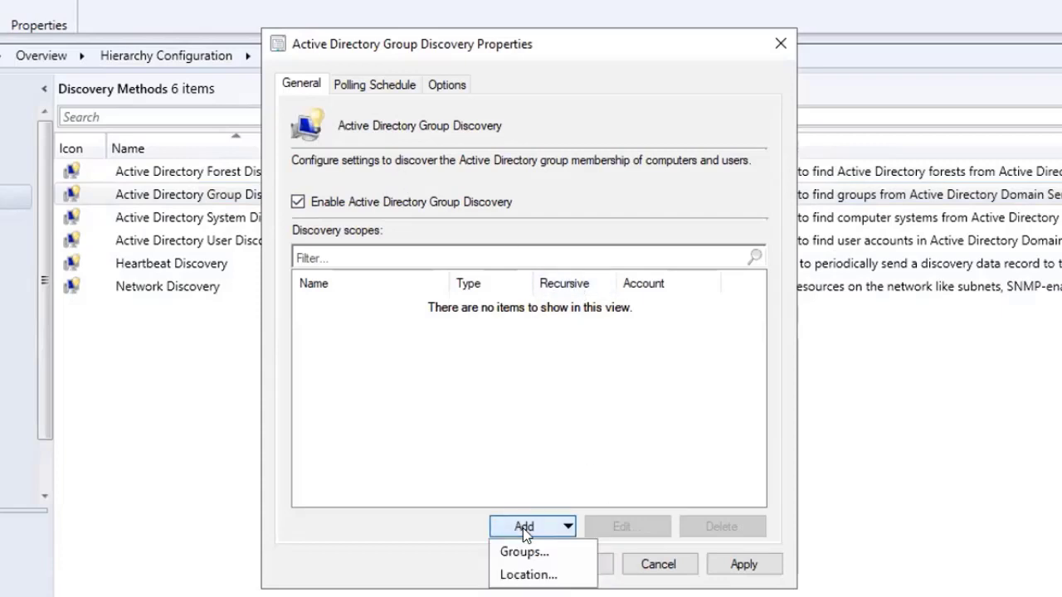
pyautogui.click(528, 574)
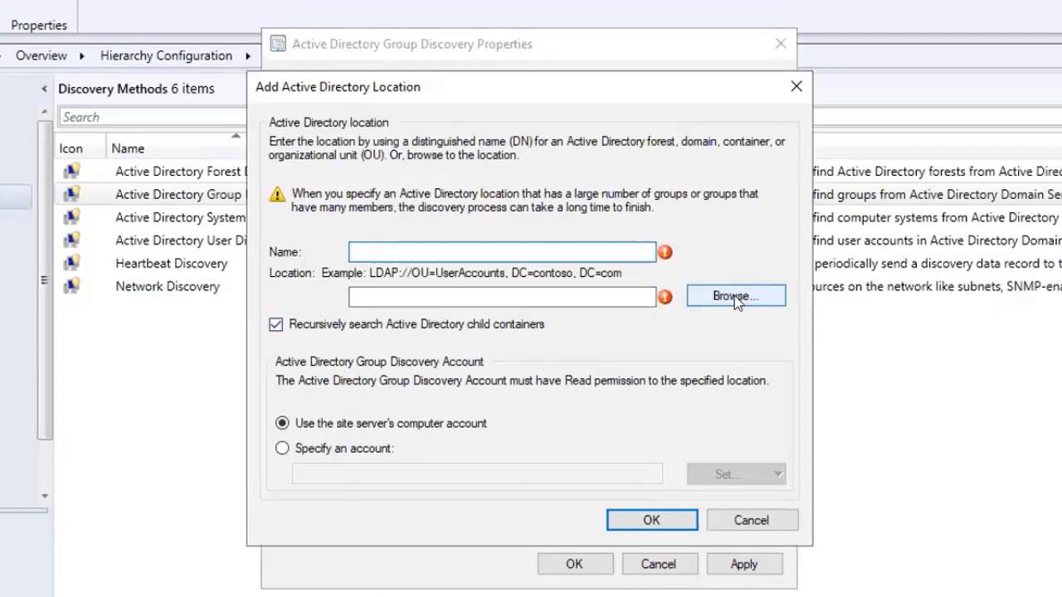
pyautogui.write('Gr')
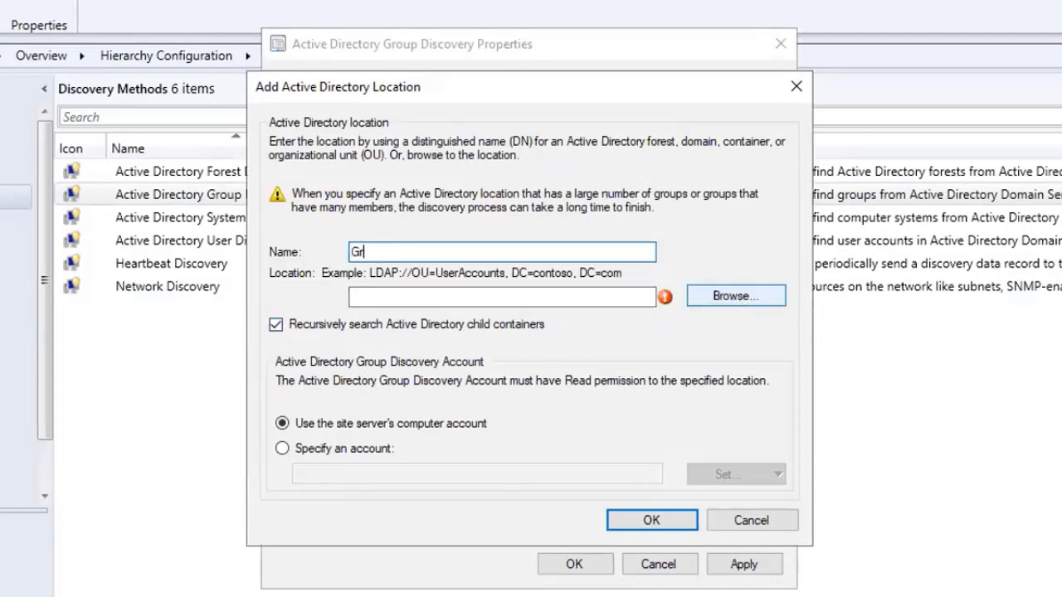
pyautogui.write('oups')
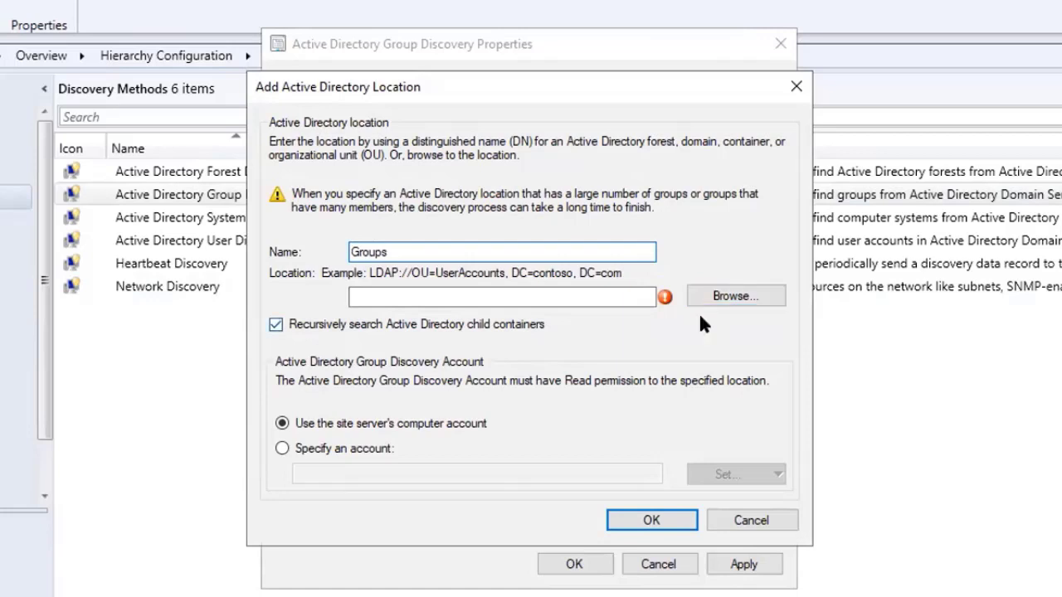
pyautogui.click(729, 296)
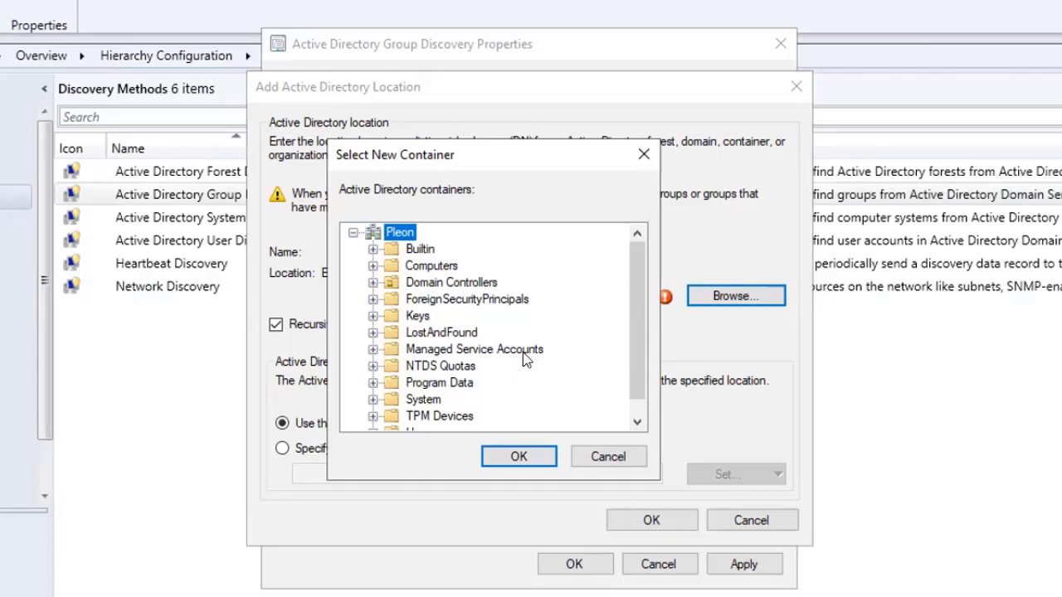
pyautogui.scroll(-1, 448, 365)
pyautogui.scroll(1, 442, 352)
pyautogui.click(521, 459)
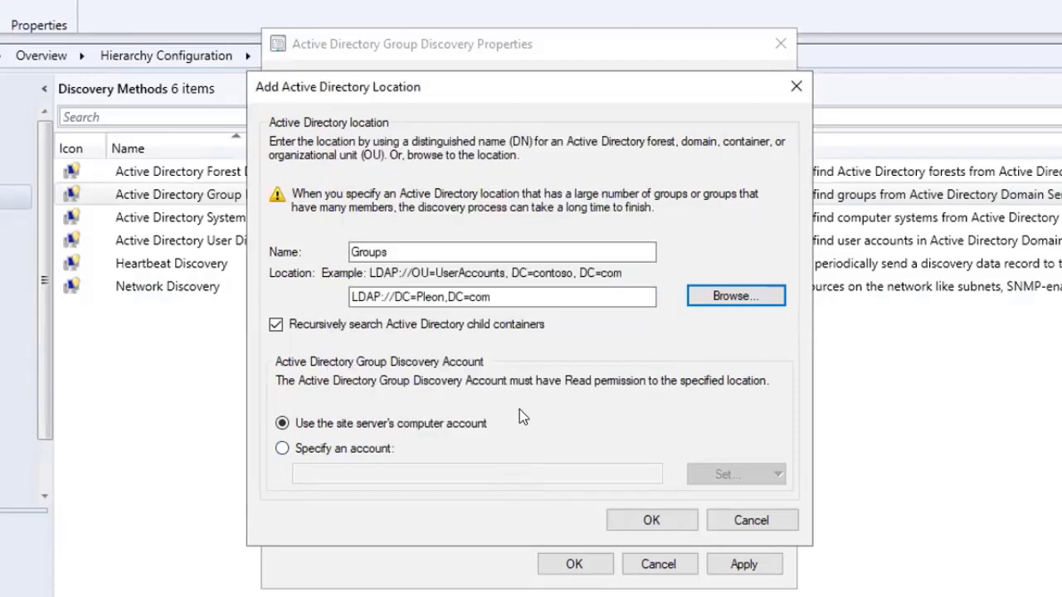
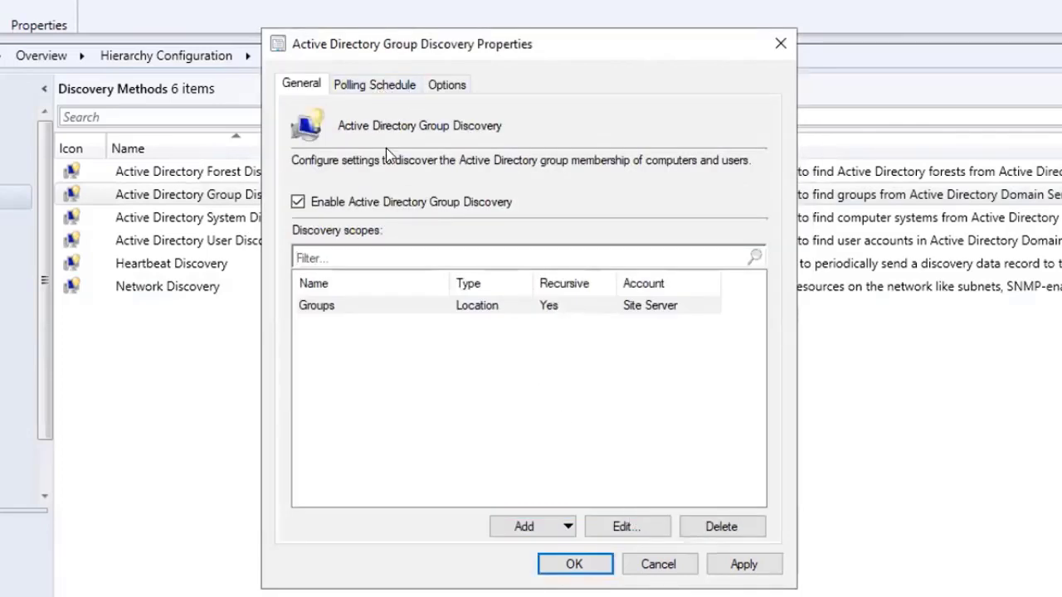
# Step: Apply the Group Discovery settings with a full discovery run, and review the polling schedule and exclusion options before closing the properties
pyautogui.click(356, 86)
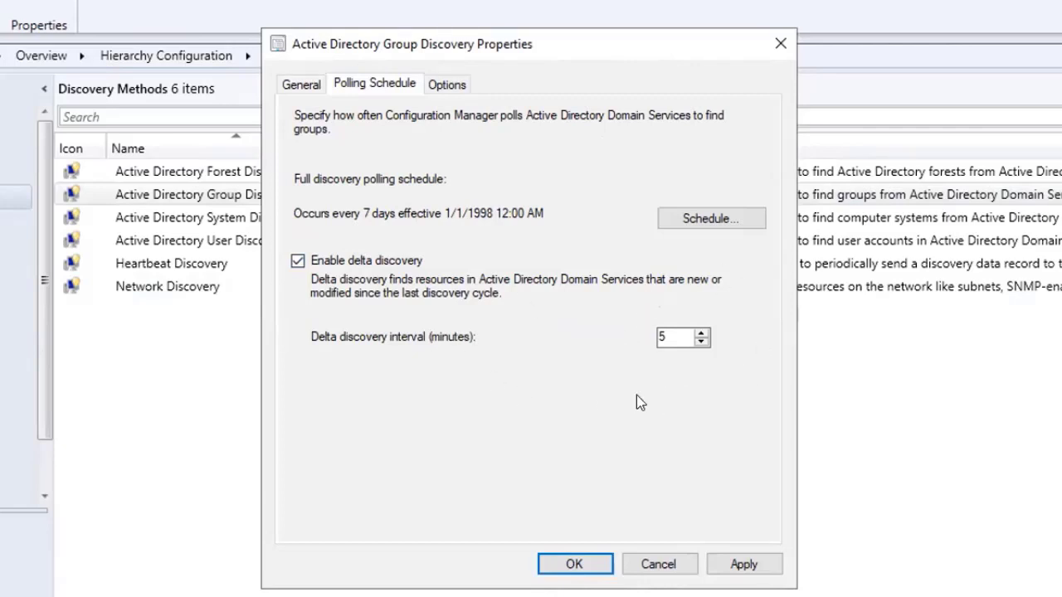
pyautogui.click(741, 564)
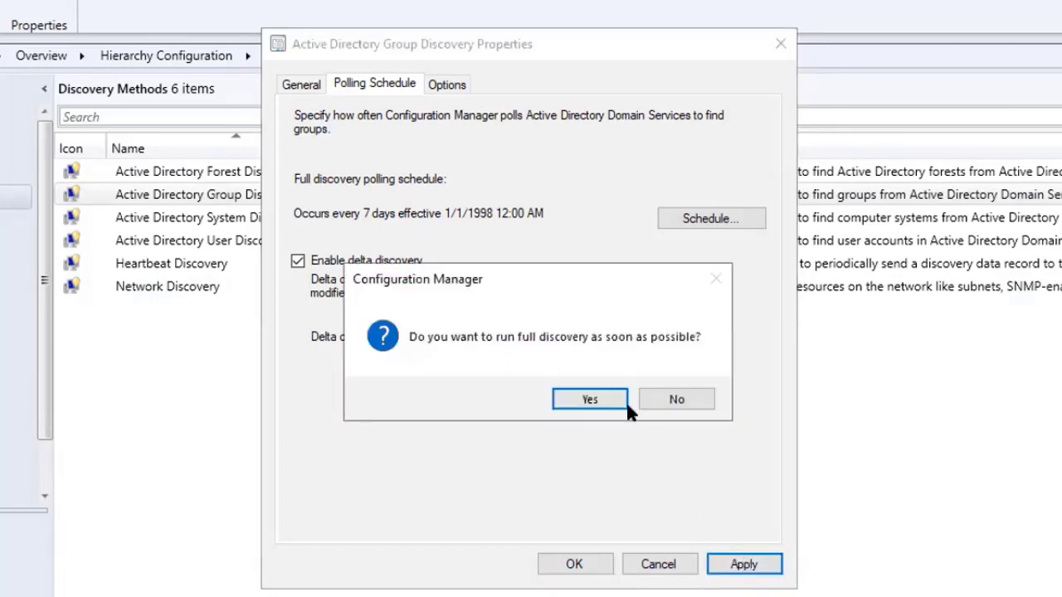
pyautogui.click(578, 396)
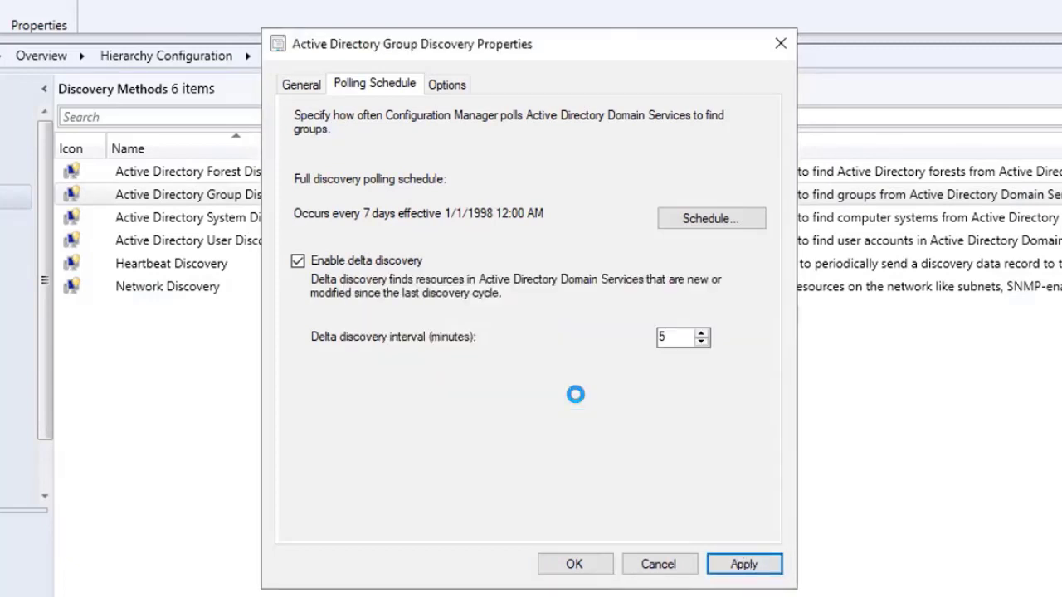
pyautogui.click(443, 86)
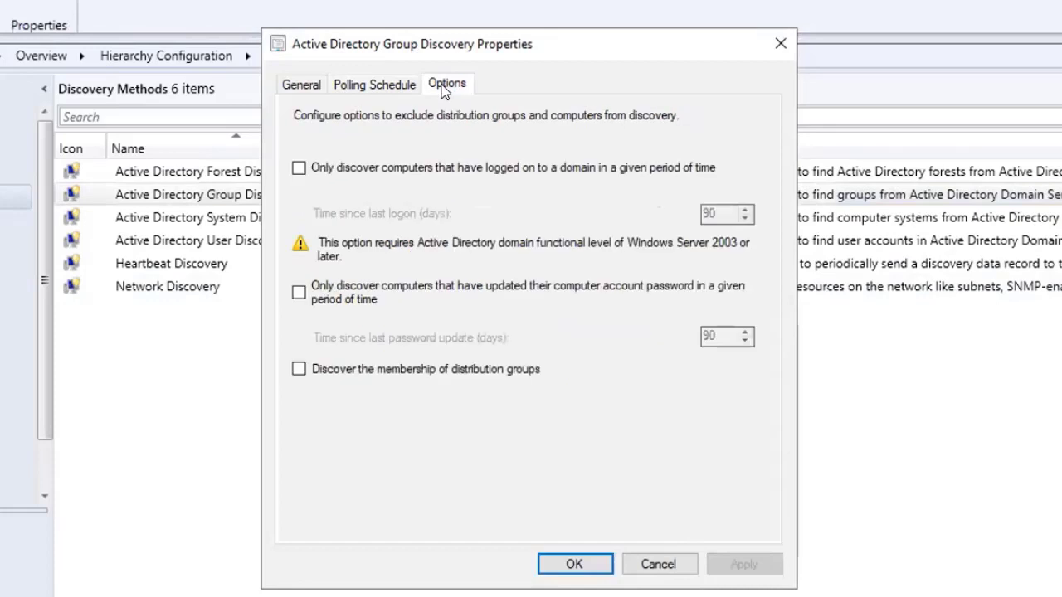
pyautogui.click(375, 85)
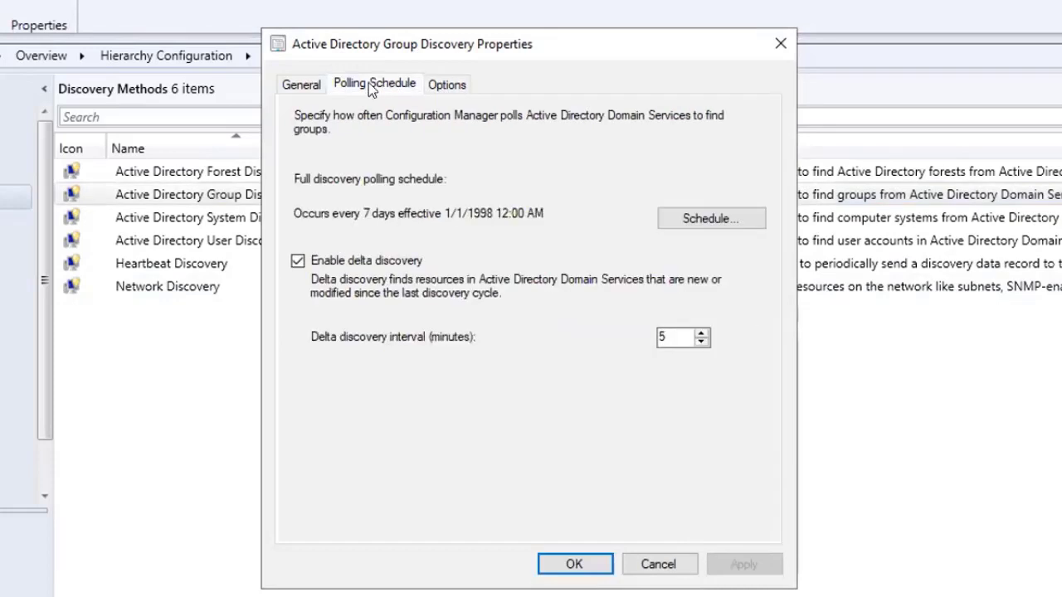
pyautogui.click(299, 86)
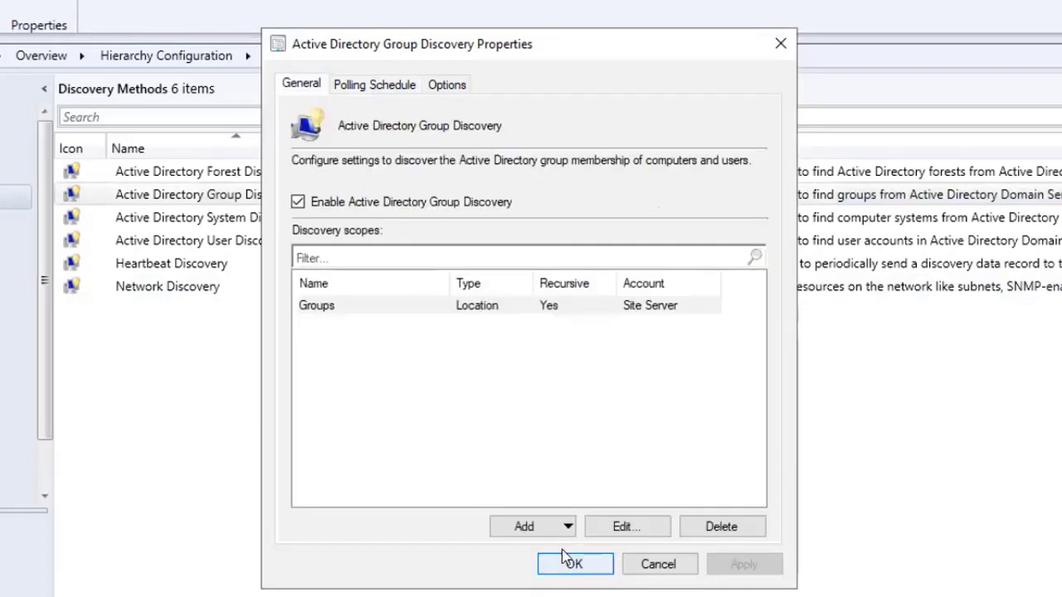
pyautogui.click(563, 561)
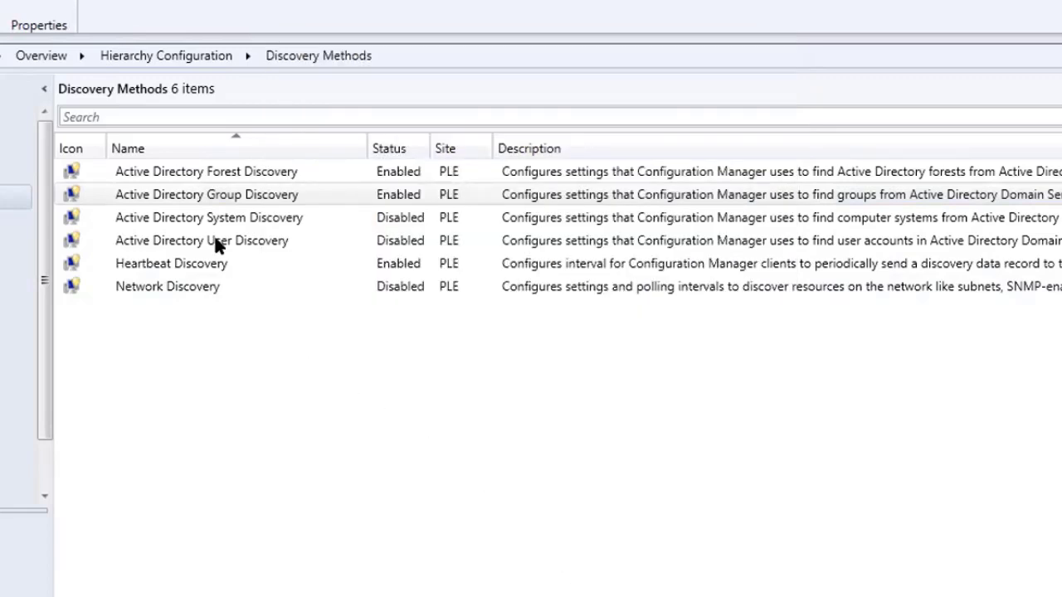
# Step: Enable Active Directory System Discovery in its properties
pyautogui.rightClick(171, 215)
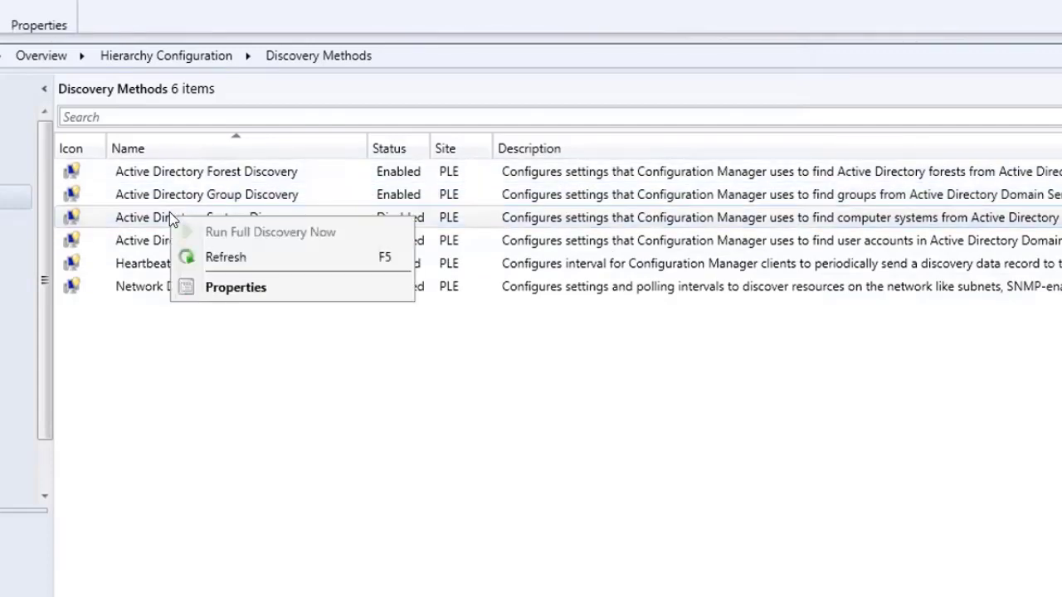
pyautogui.click(203, 287)
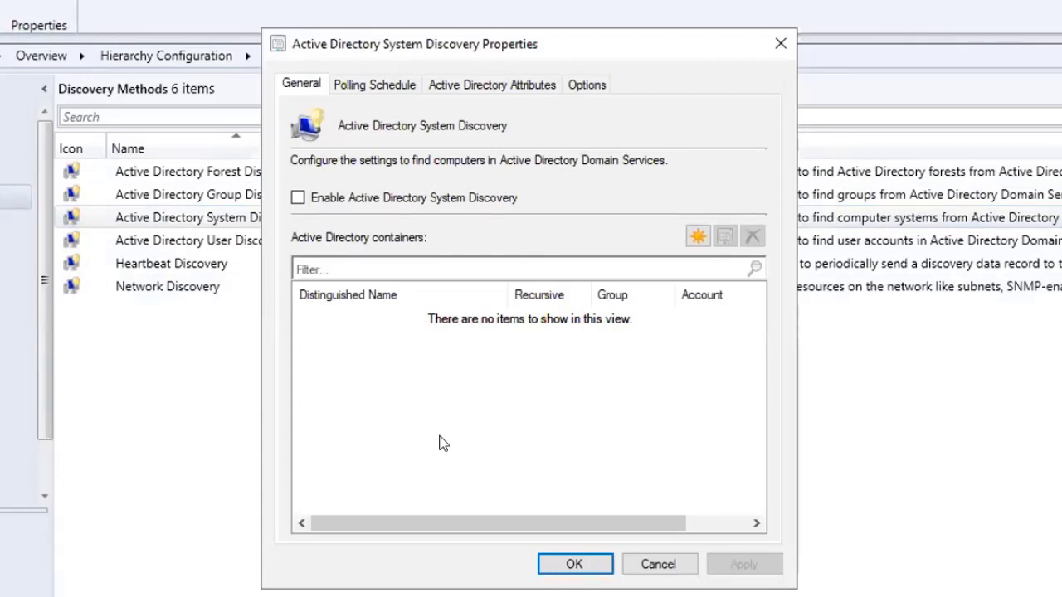
pyautogui.click(297, 199)
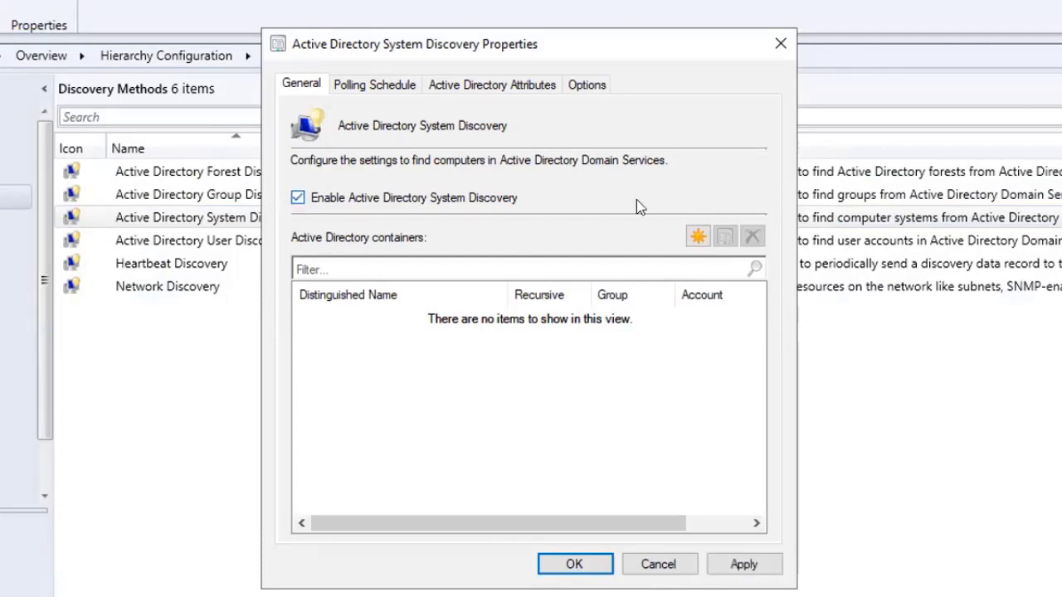
# Step: Add the Pleon domain root (LDAP://DC=Pleon,DC=com) as an Active Directory container for System Discovery
pyautogui.click(698, 237)
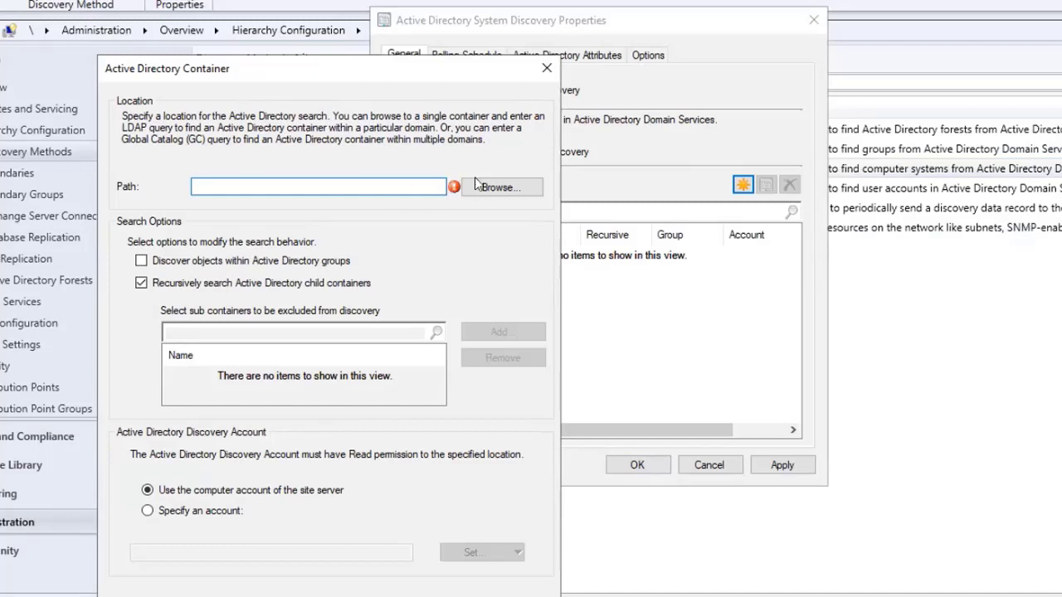
pyautogui.click(511, 186)
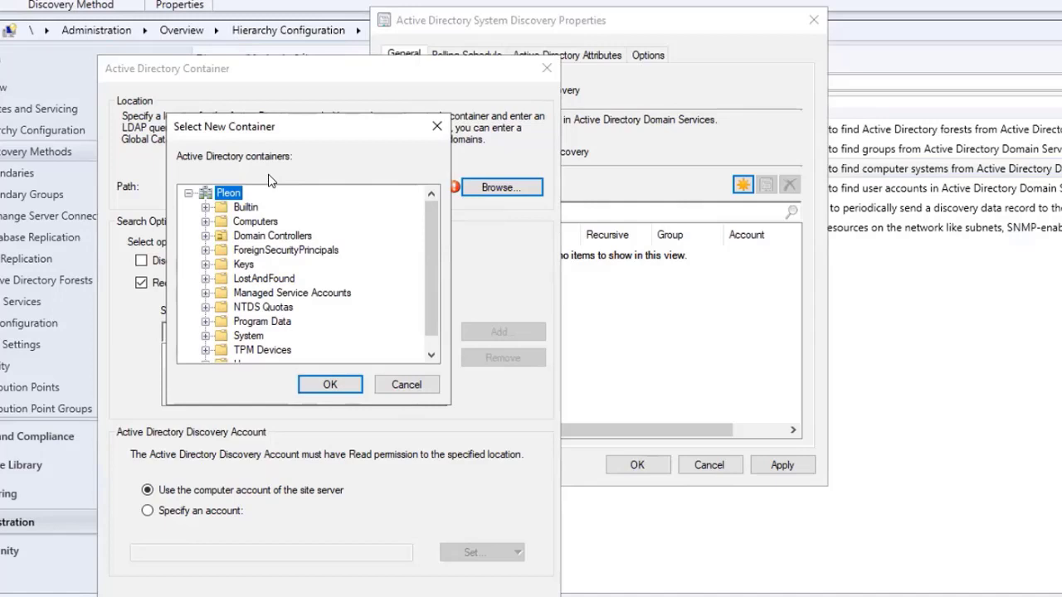
pyautogui.moveTo(425, 264); pyautogui.dragTo(445, 239)
pyautogui.click(314, 379)
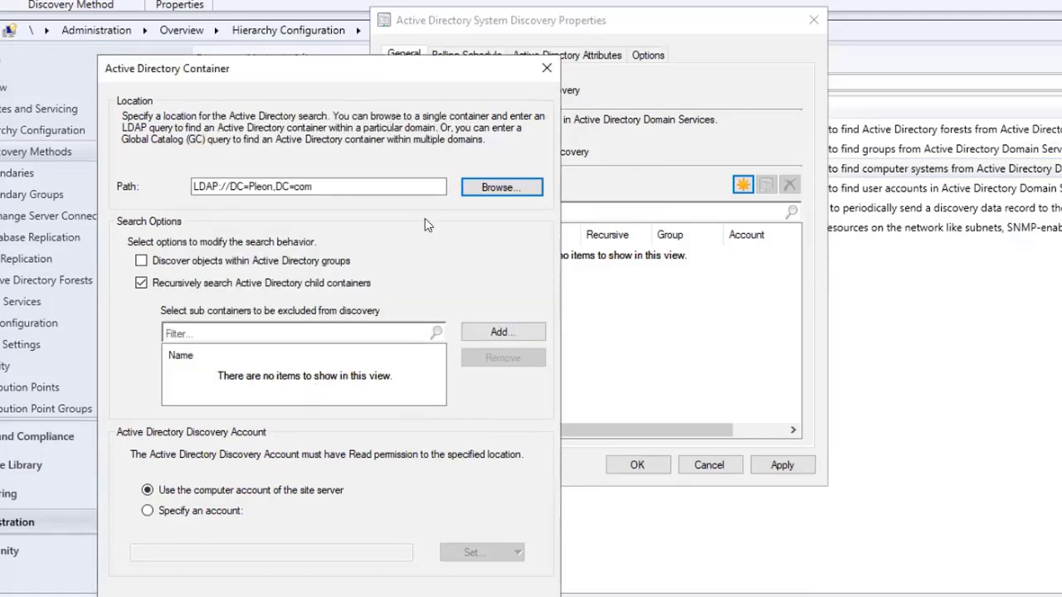
pyautogui.moveTo(391, 73); pyautogui.dragTo(404, 38)
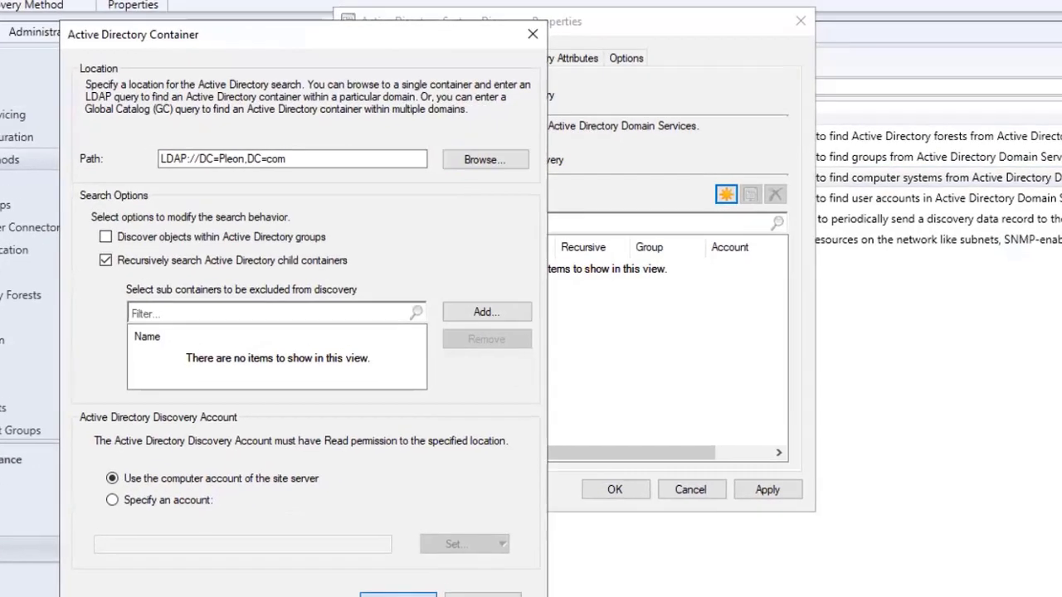
pyautogui.click(431, 573)
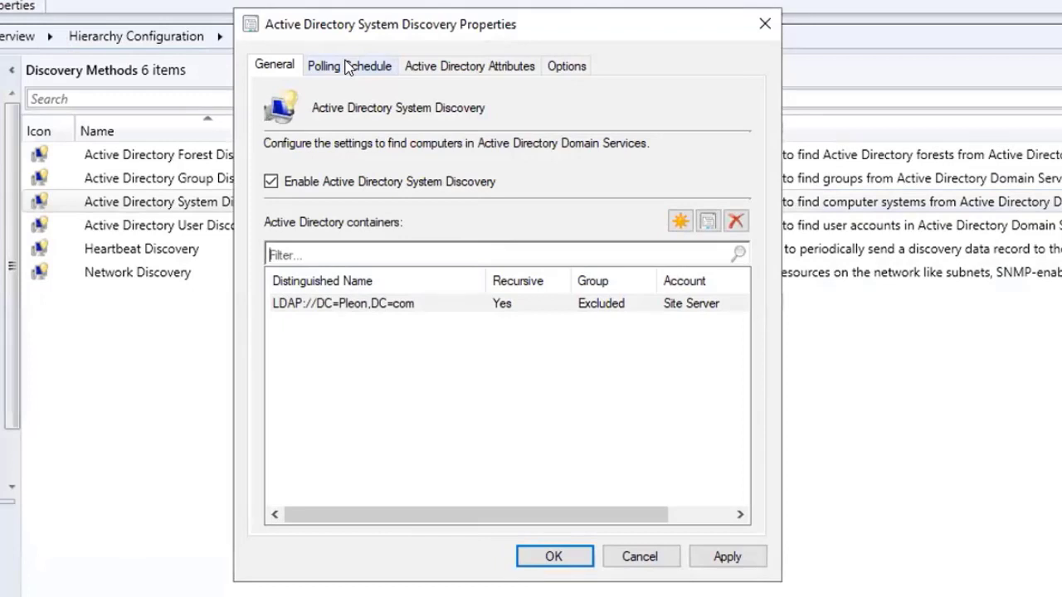
# Step: Review the System Discovery polling schedule, attributes and options, and apply the settings with a full discovery run before closing the properties
pyautogui.click(349, 67)
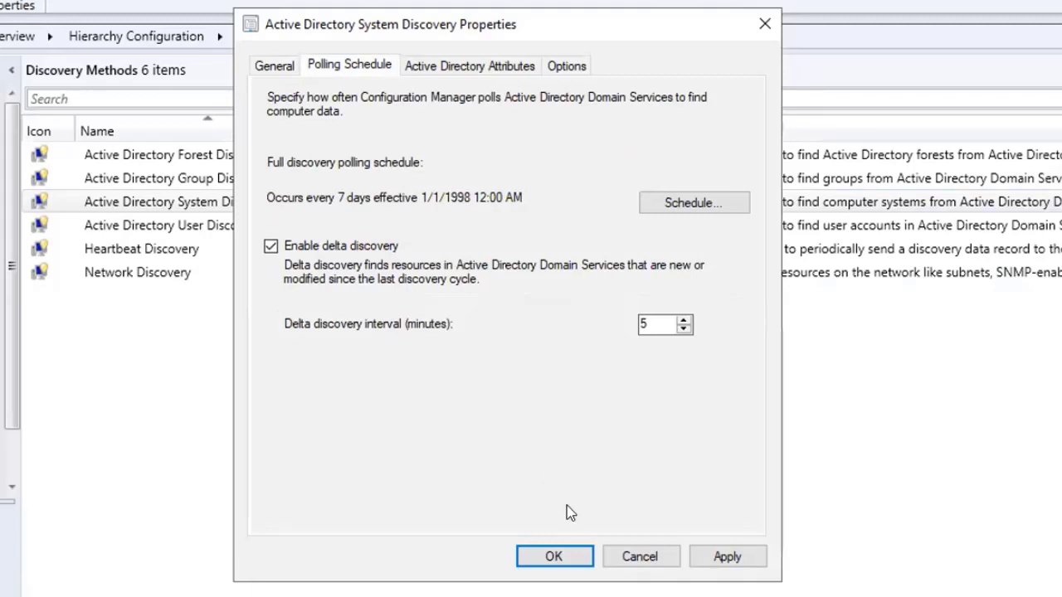
pyautogui.click(460, 59)
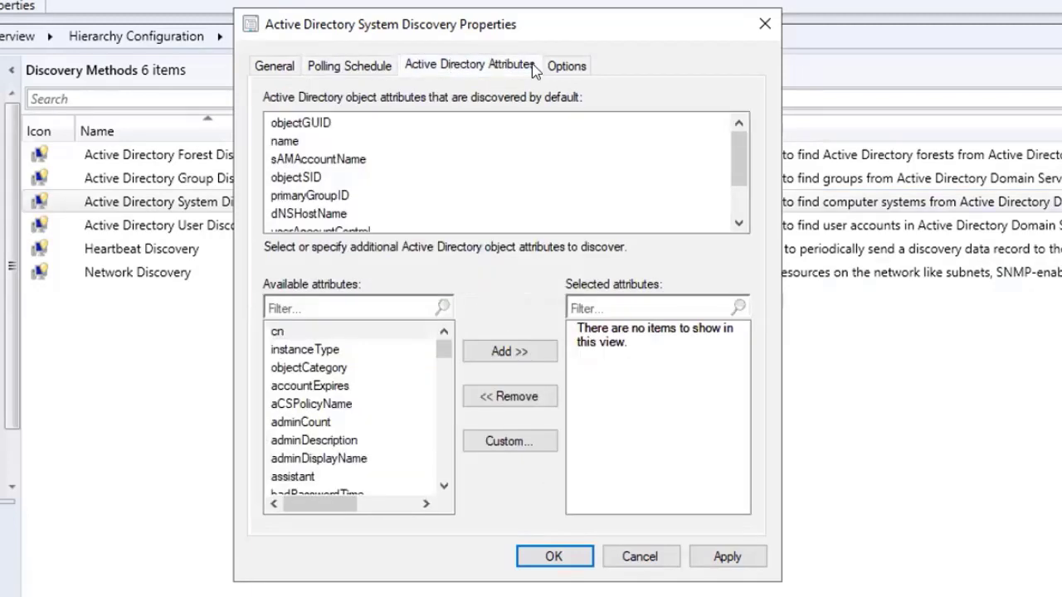
pyautogui.click(582, 73)
pyautogui.click(483, 63)
pyautogui.click(269, 65)
pyautogui.click(740, 561)
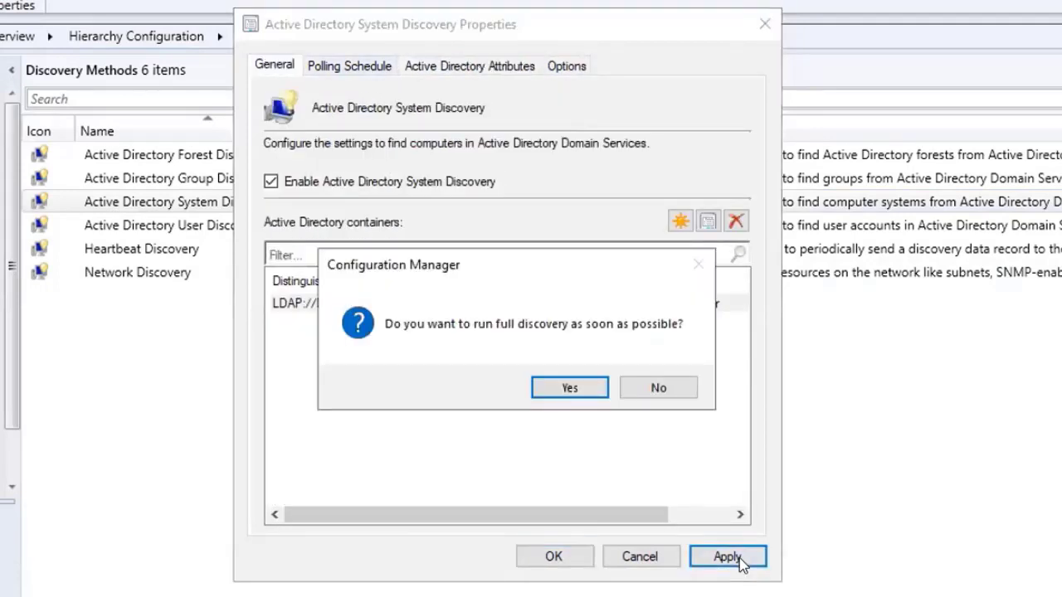
pyautogui.click(571, 395)
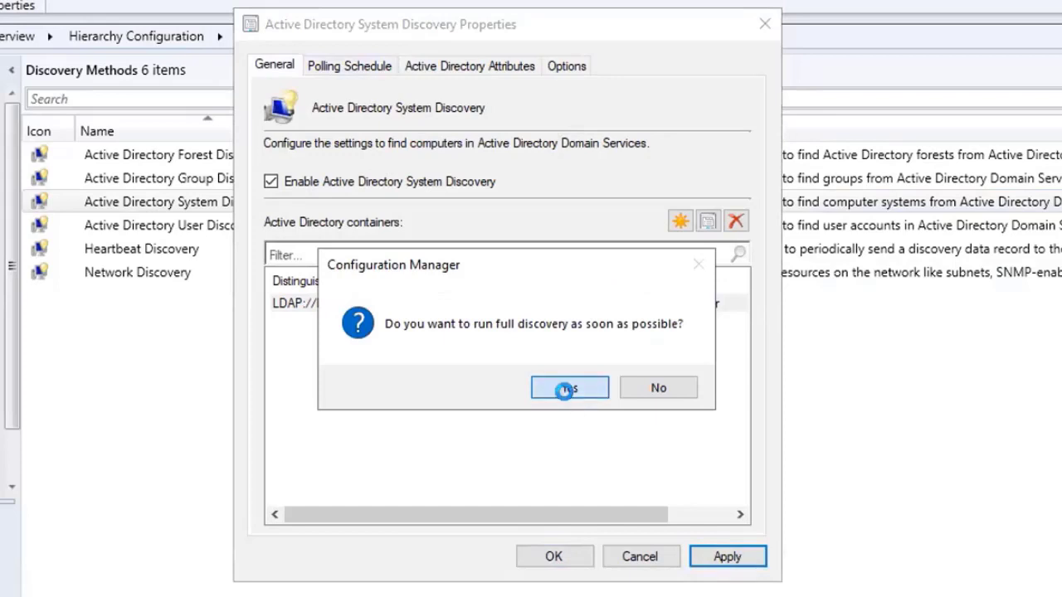
pyautogui.click(554, 557)
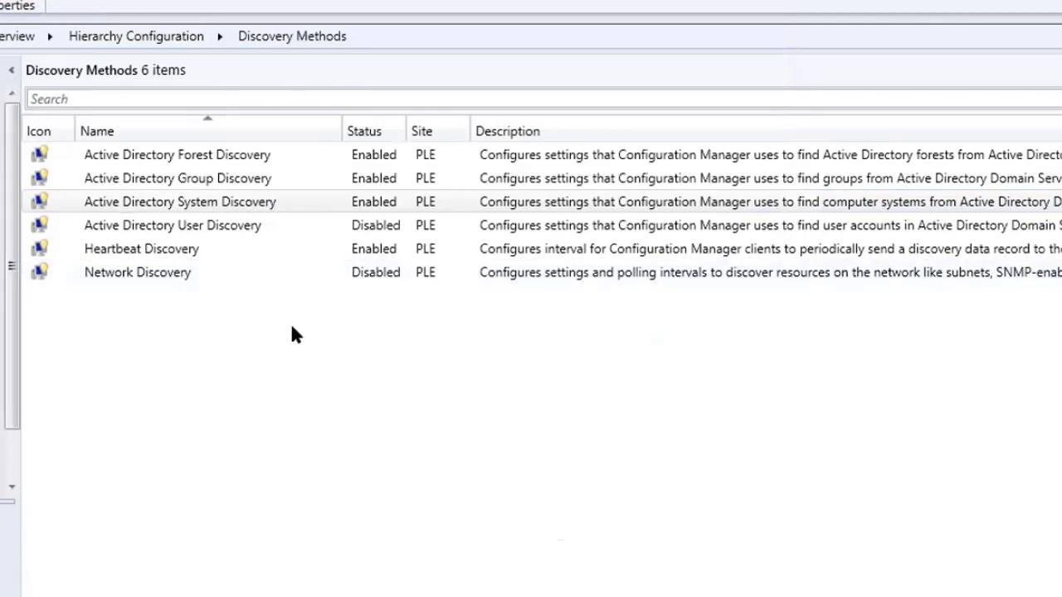
# Step: Enable Active Directory User Discovery in its properties
pyautogui.click(210, 226)
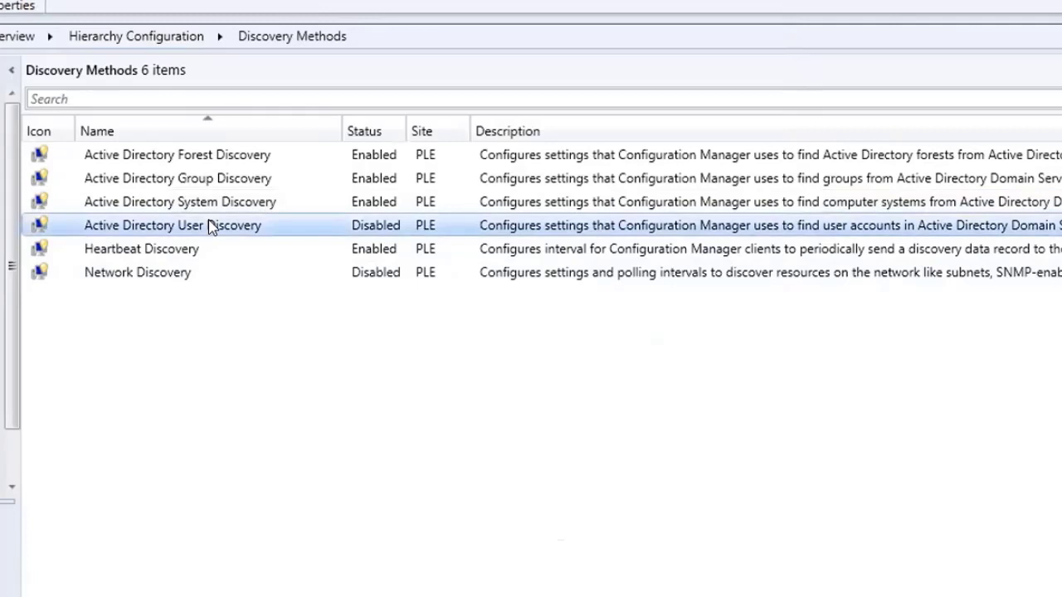
pyautogui.doubleClick(210, 227)
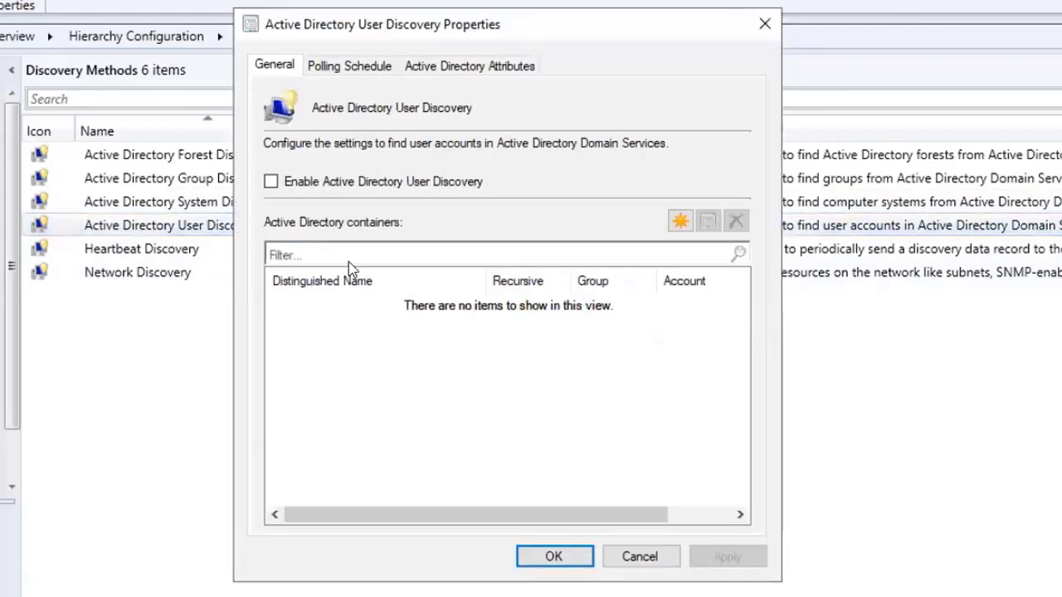
pyautogui.click(271, 183)
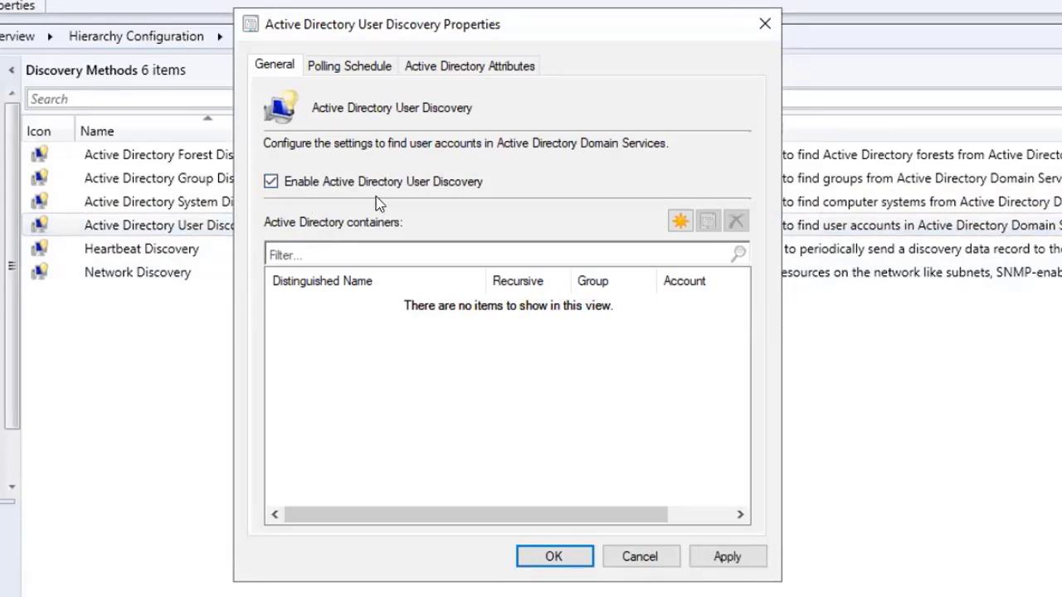
# Step: Add the Pleon domain root (LDAP://DC=Pleon,DC=com) as an Active Directory container for User Discovery
pyautogui.click(680, 221)
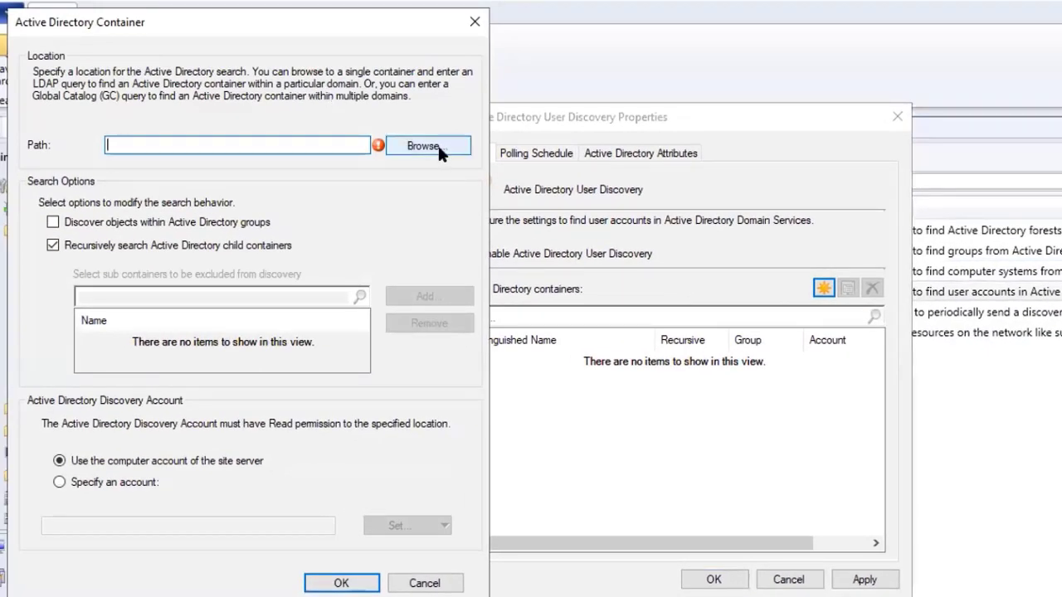
pyautogui.click(439, 149)
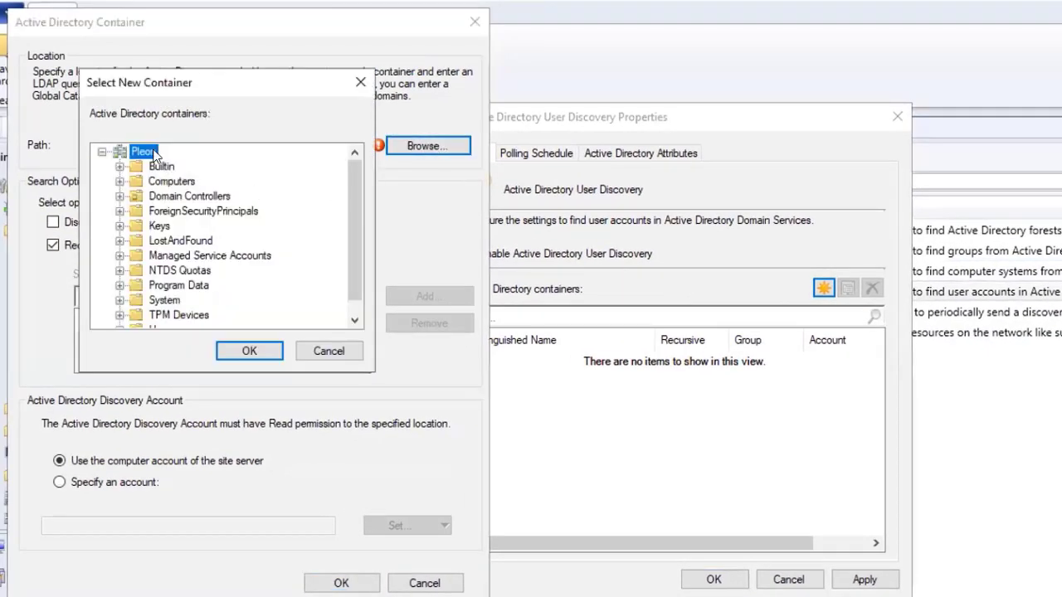
pyautogui.click(257, 349)
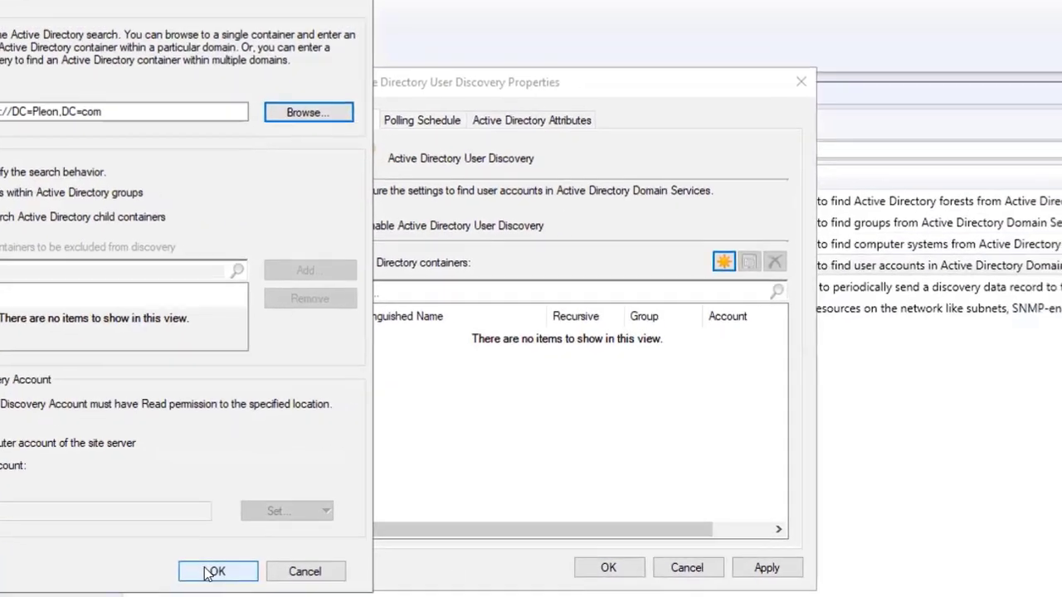
pyautogui.click(341, 583)
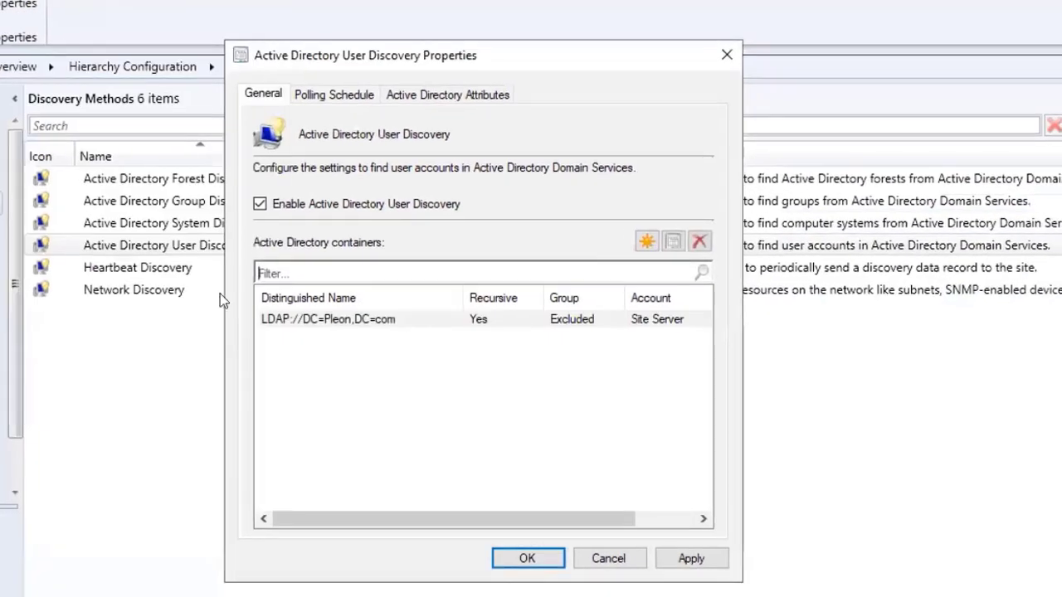
# Step: Review the User Discovery polling schedule, and apply the settings with a full discovery run before closing the properties
pyautogui.click(346, 95)
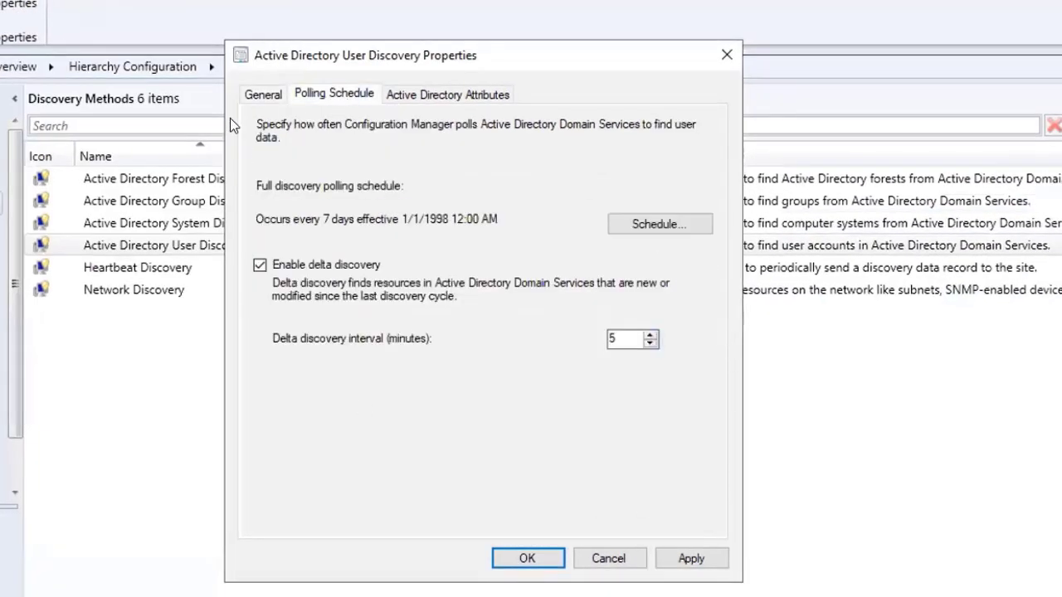
pyautogui.click(253, 95)
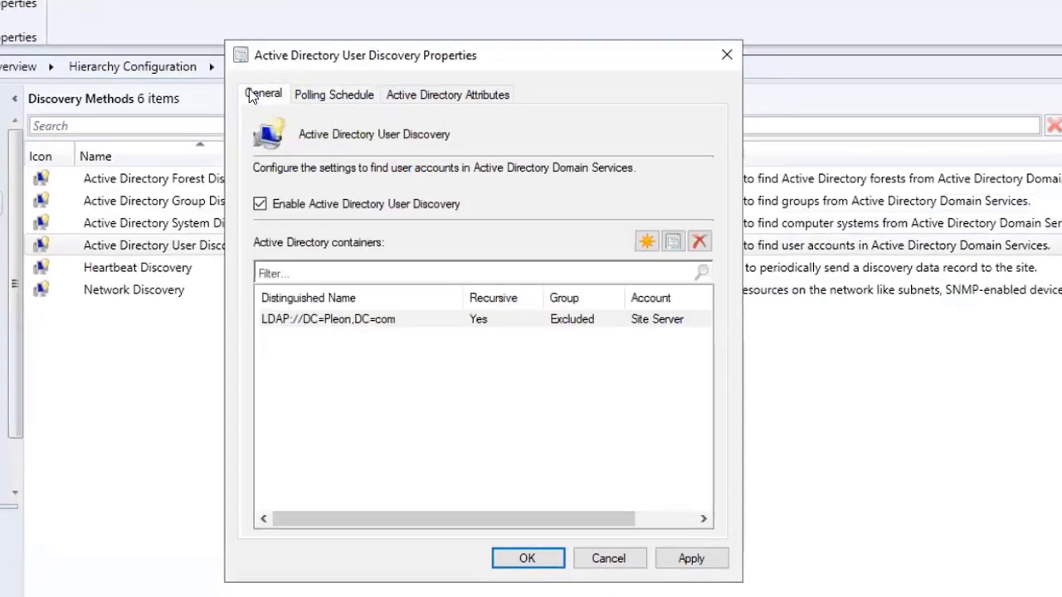
pyautogui.click(693, 559)
pyautogui.click(512, 403)
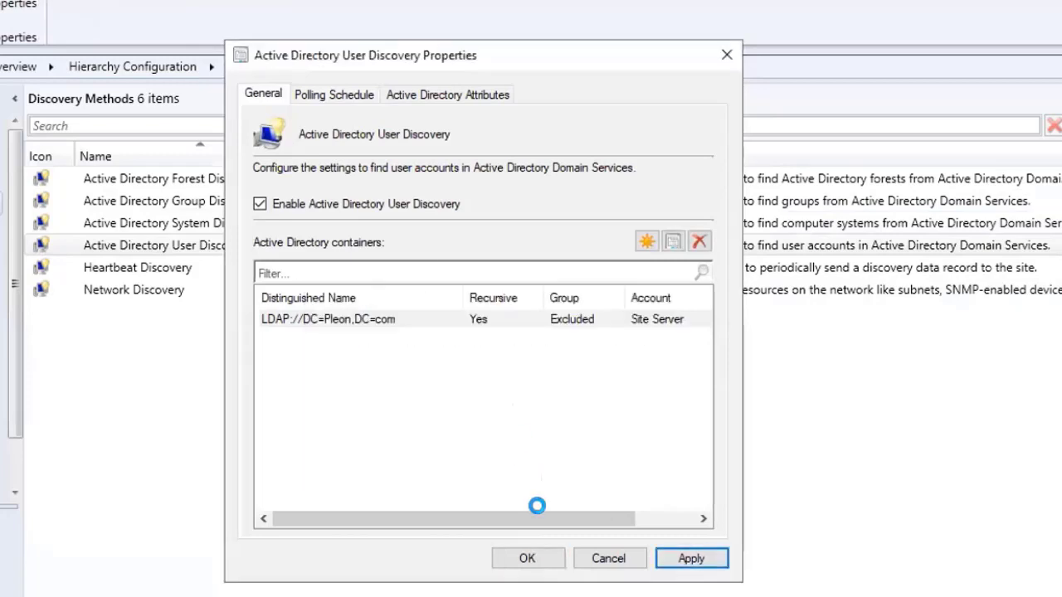
pyautogui.click(526, 561)
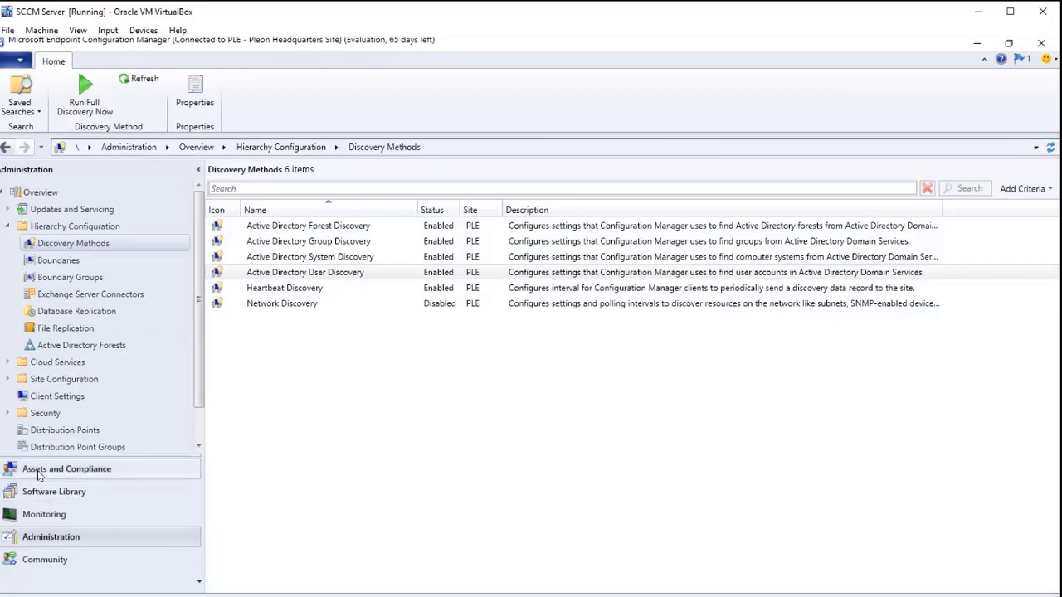
# Step: Examine the discovered users and devices under Assets and Compliance
pyautogui.click(37, 471)
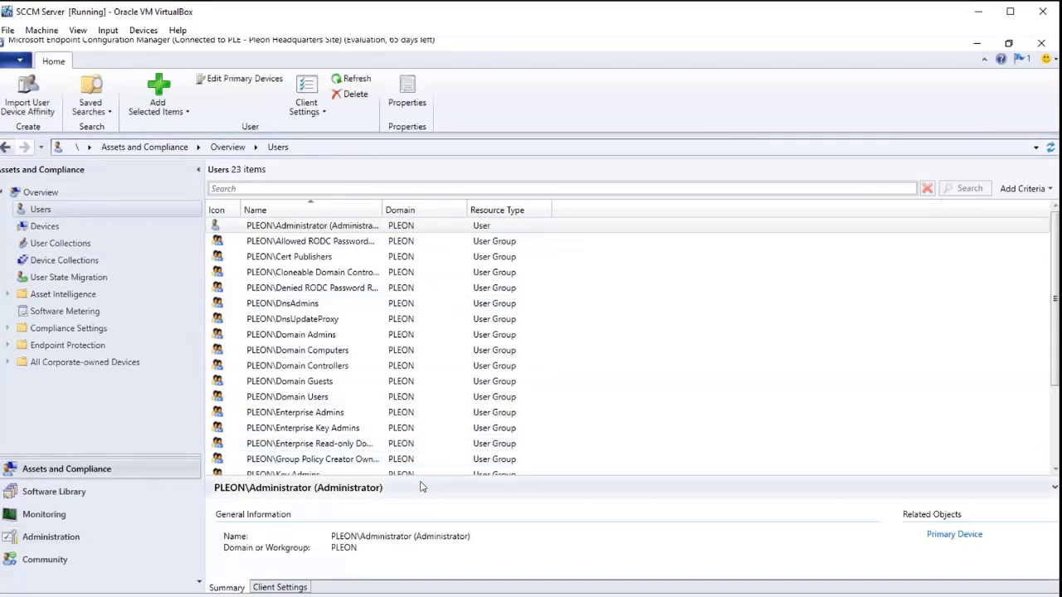
pyautogui.scroll(-3, 218, 332)
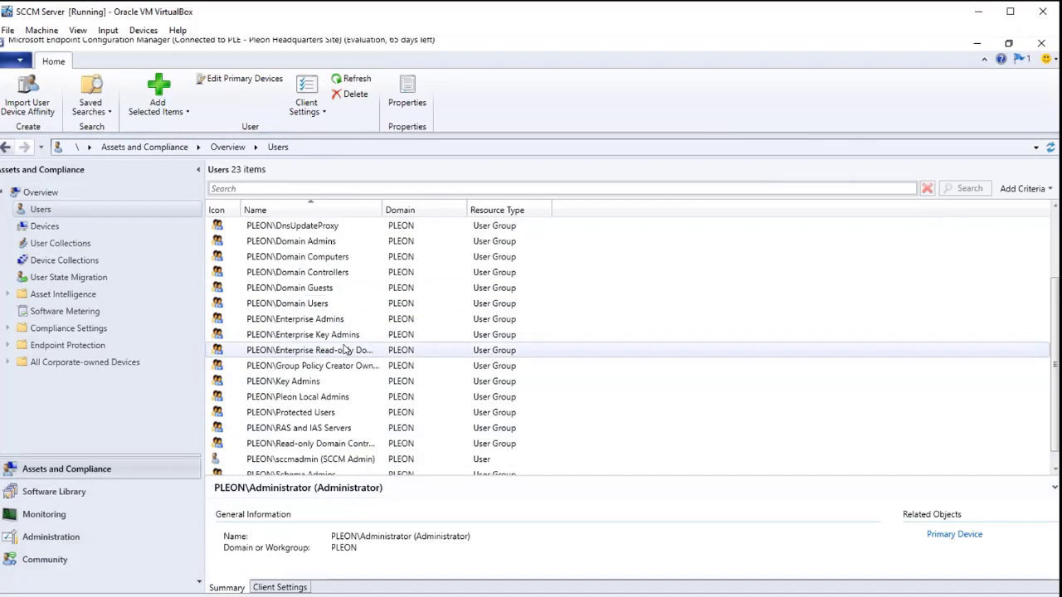
pyautogui.click(45, 225)
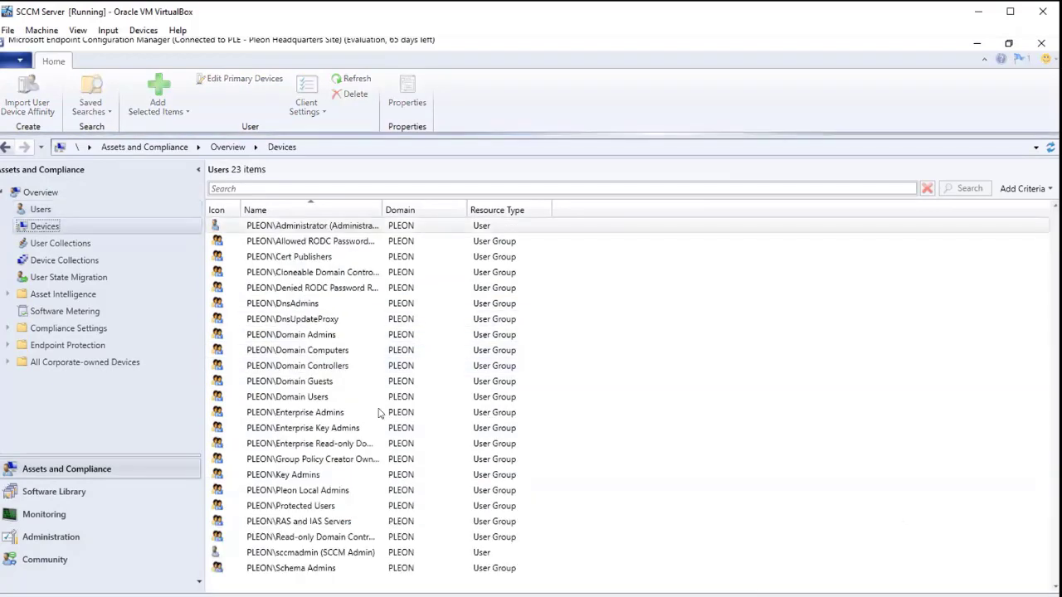
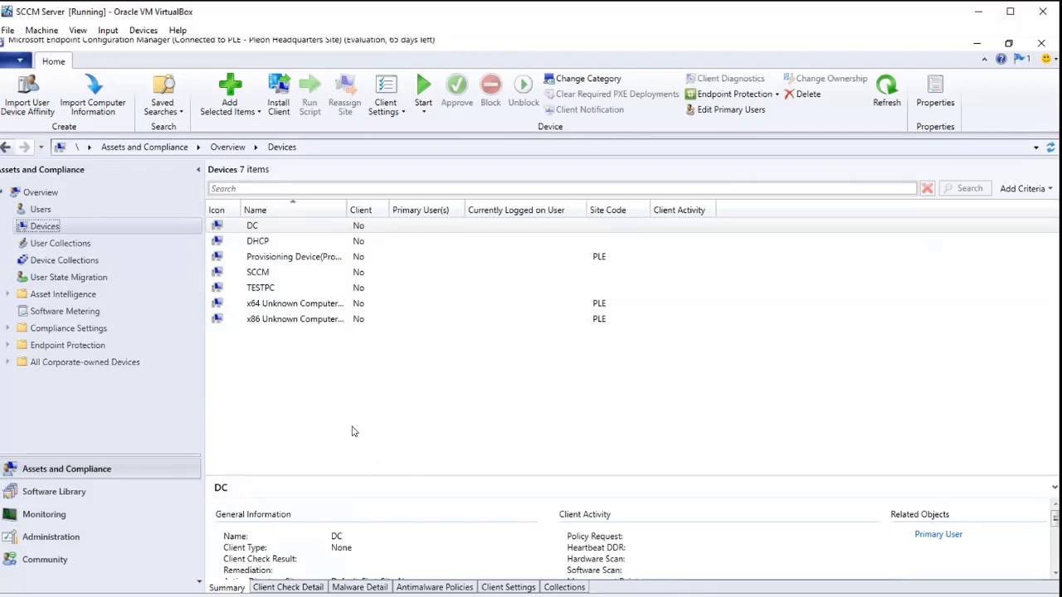
# Step: Start a new boundary in the hierarchy configuration with the description "SCCM Lab Computer Boundary"
pyautogui.click(51, 536)
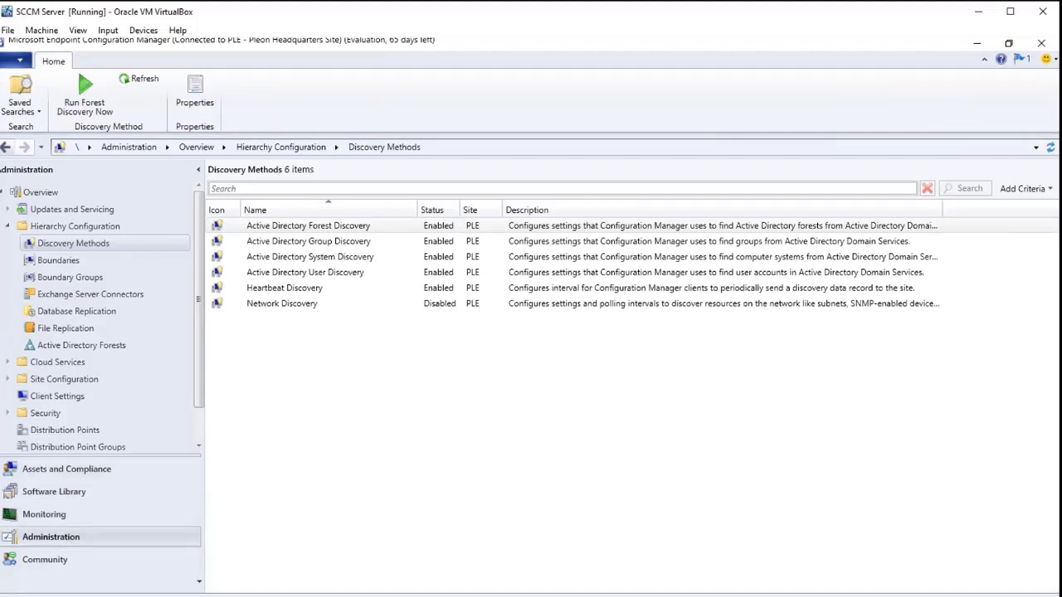
pyautogui.click(93, 261)
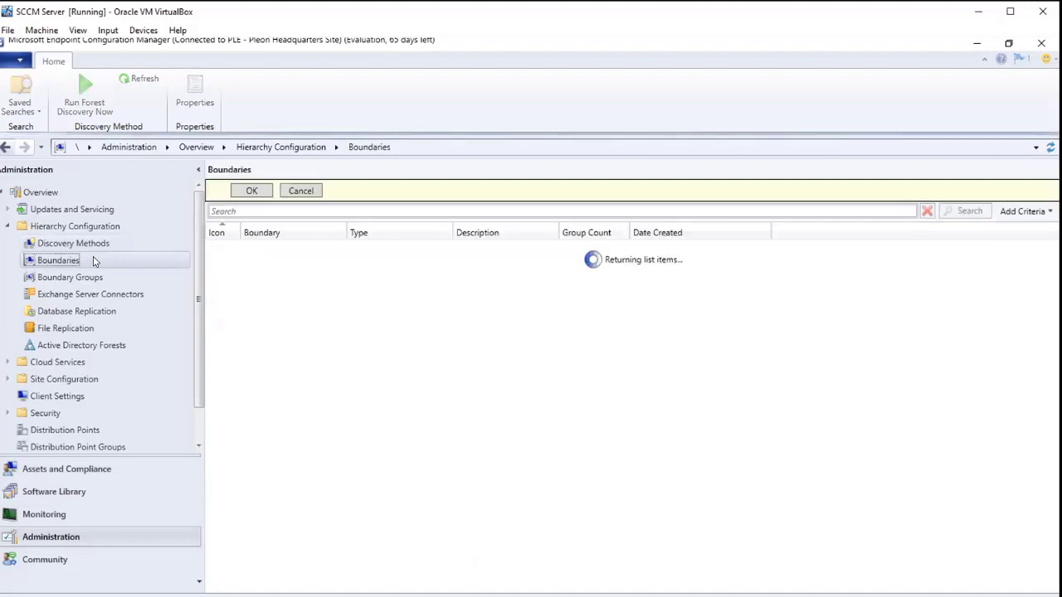
pyautogui.rightClick(286, 263)
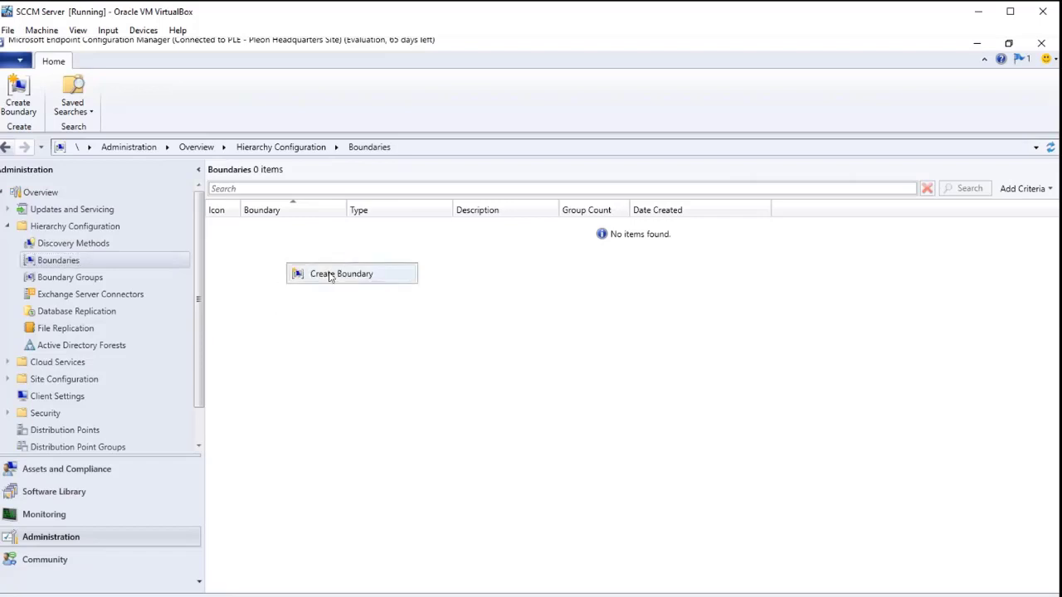
pyautogui.click(330, 276)
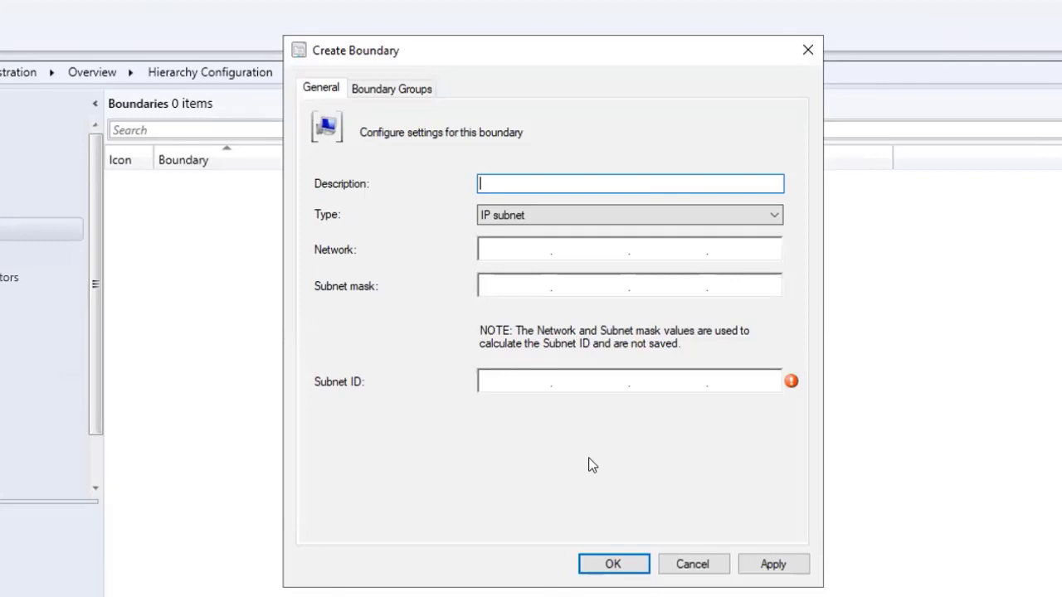
pyautogui.write('SCCM Lab C')
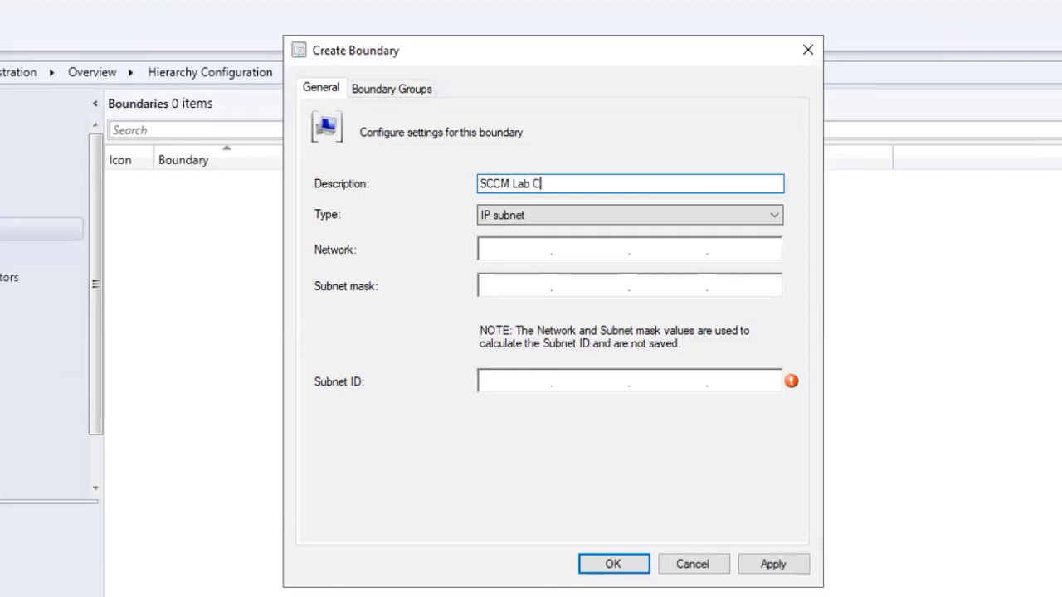
pyautogui.write('omputer Boundary')
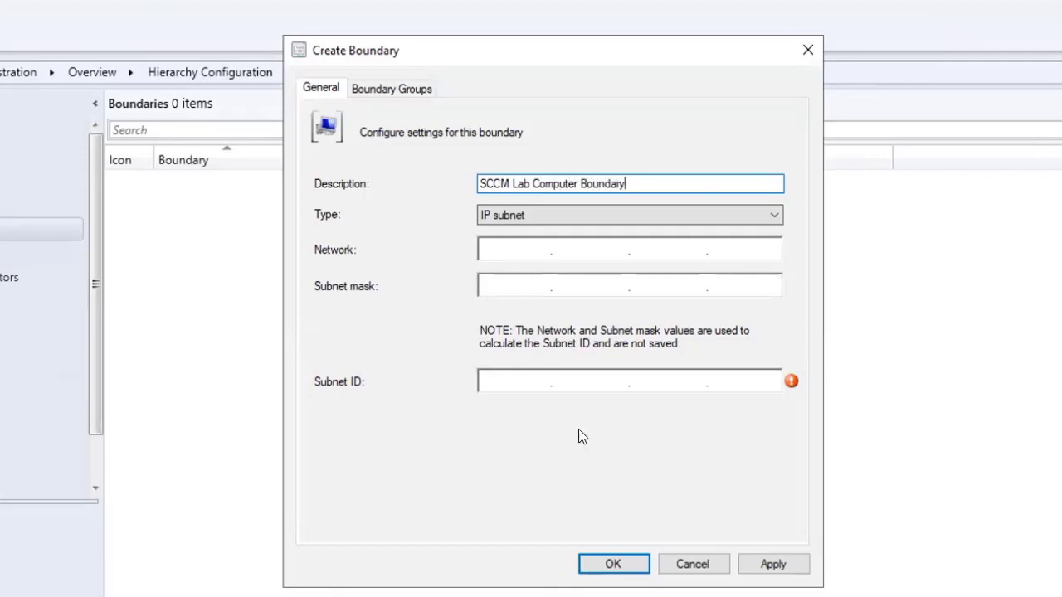
# Step: Define the boundary as an IP address range from 192.168.1.1 to 192.168.1.254
pyautogui.click(503, 214)
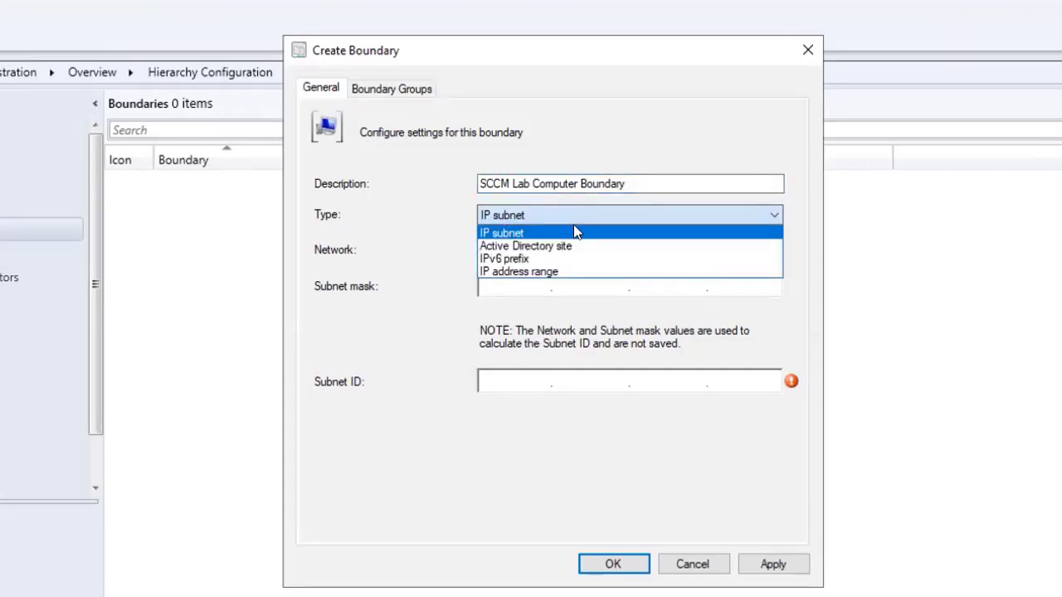
pyautogui.click(579, 278)
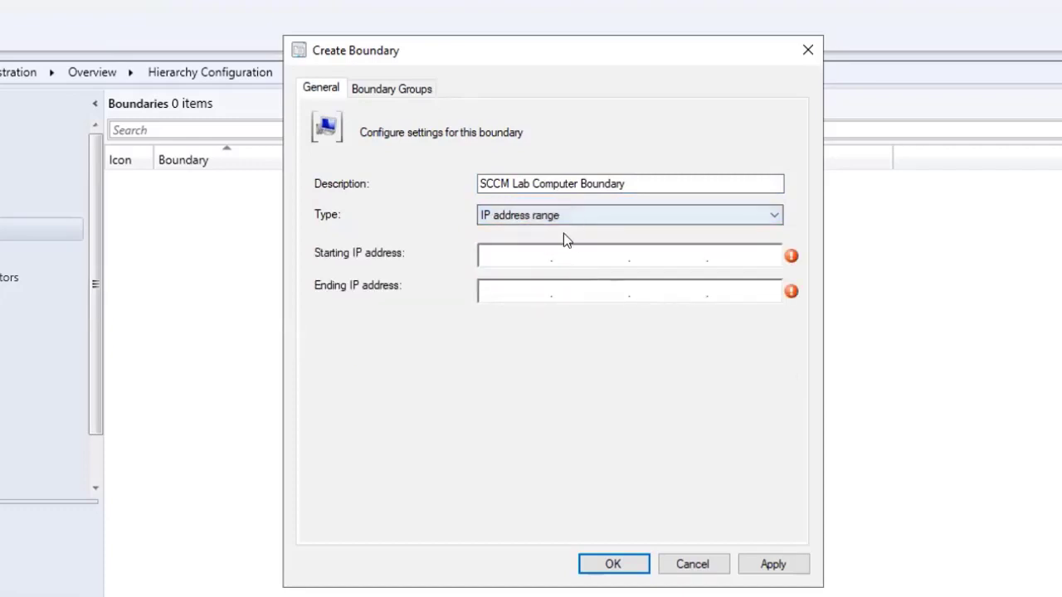
pyautogui.click(496, 263)
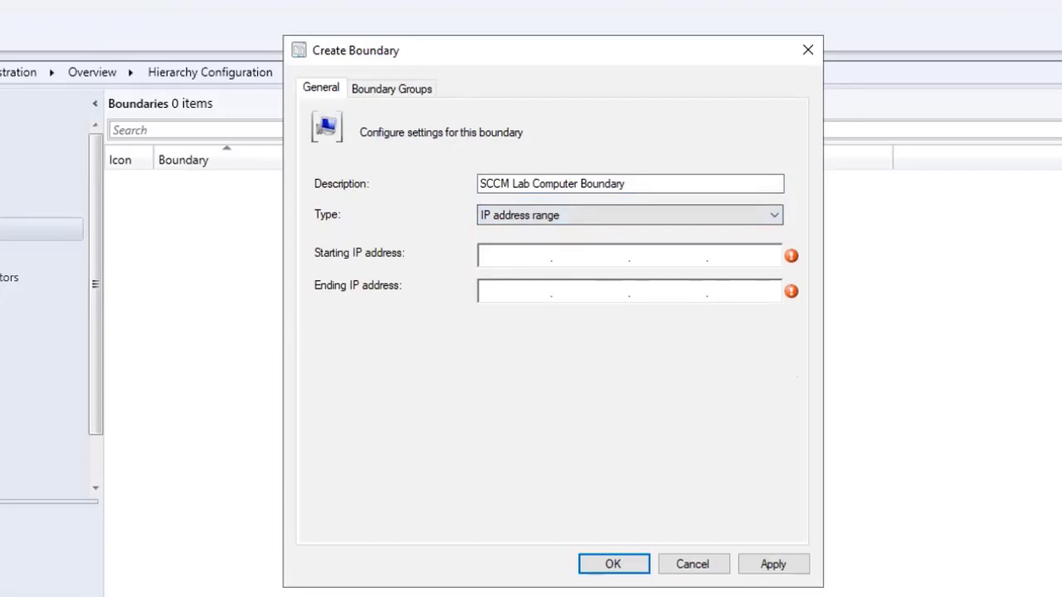
pyautogui.write('192.168.1.1')
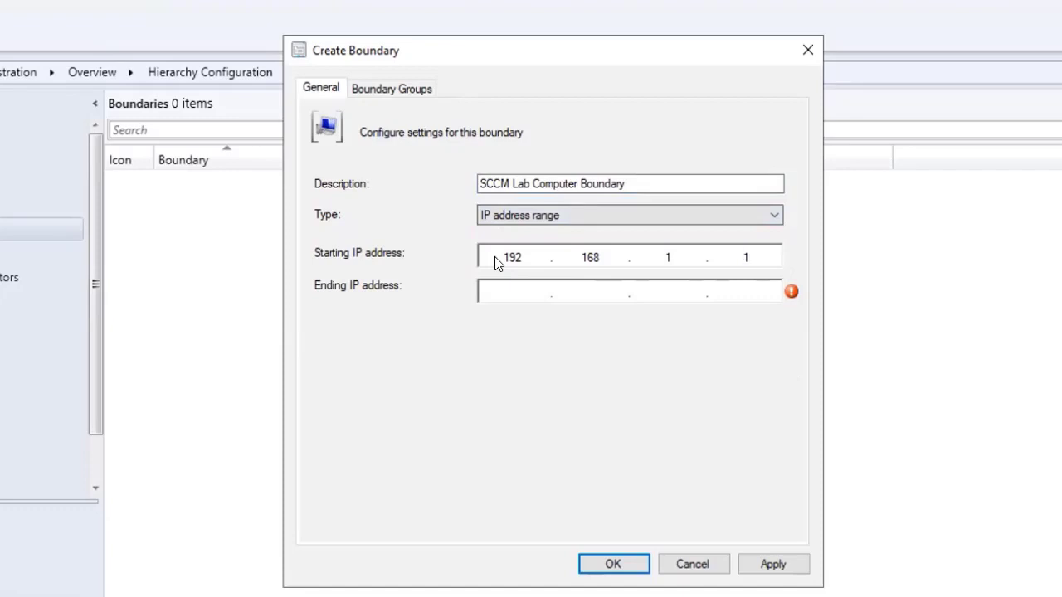
pyautogui.click(510, 289)
pyautogui.write('192.168.1.254')
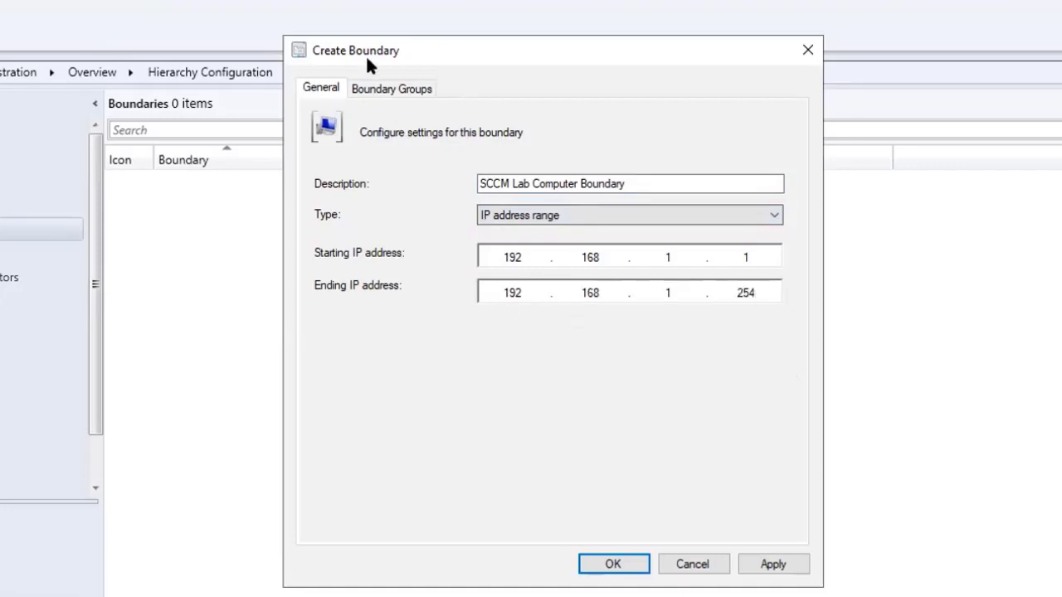
# Step: Check the new boundary's boundary group settings, apply the boundary and close its dialog
pyautogui.click(382, 88)
pyautogui.click(324, 94)
pyautogui.click(755, 564)
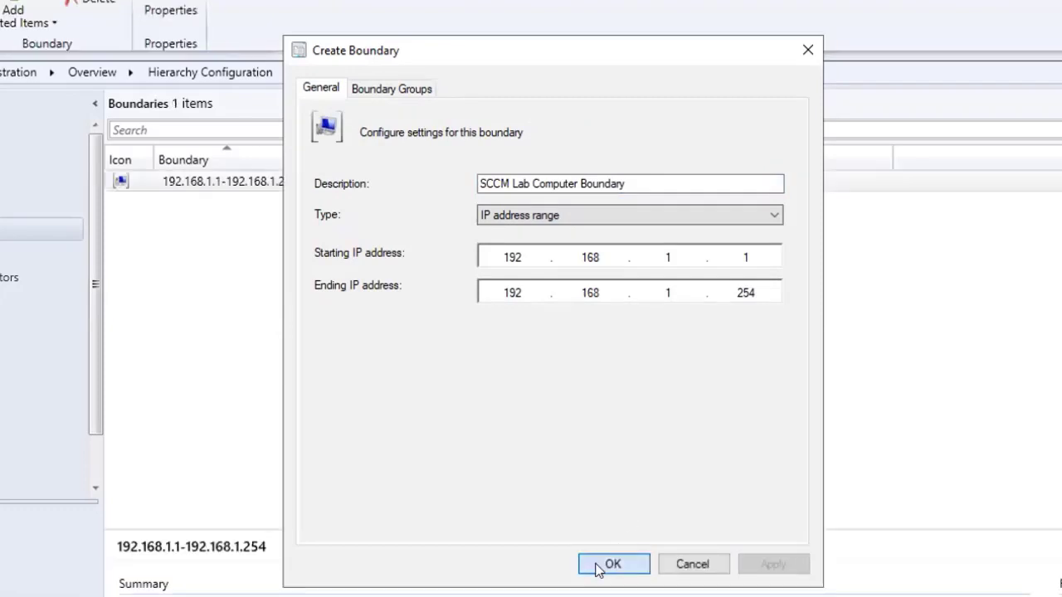
pyautogui.click(612, 565)
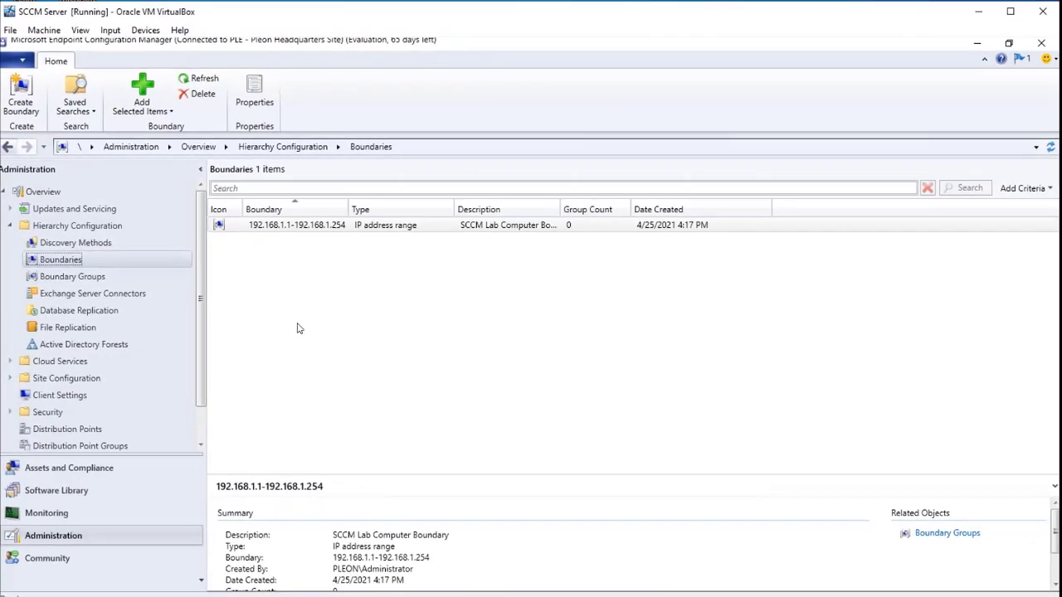
# Step: Start a new boundary group in the hierarchy configuration and name it "SCCM Site for Lab Computer"
pyautogui.click(70, 277)
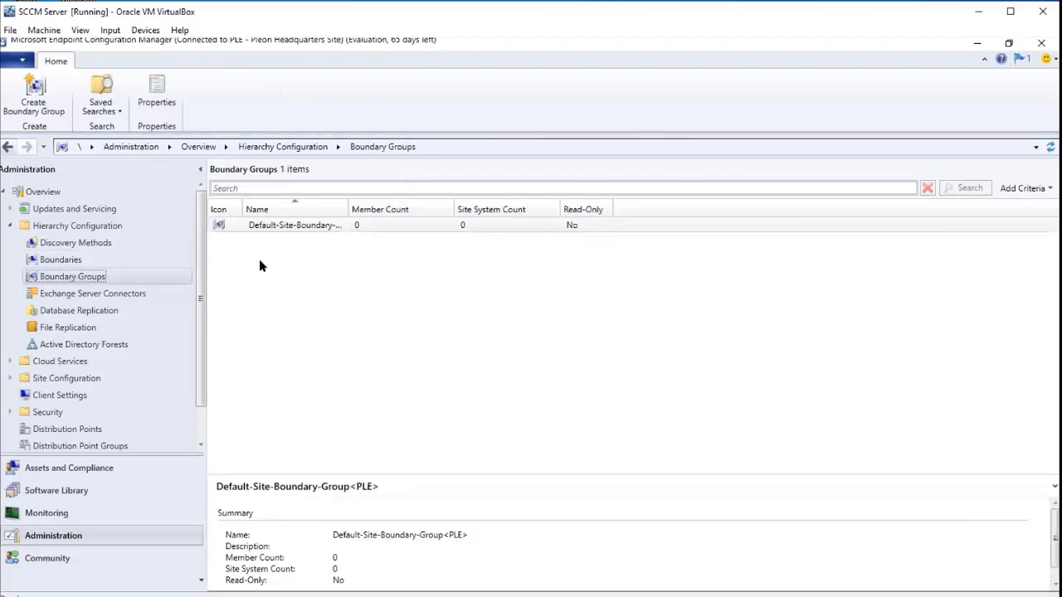
pyautogui.click(262, 261)
pyautogui.rightClick(263, 261)
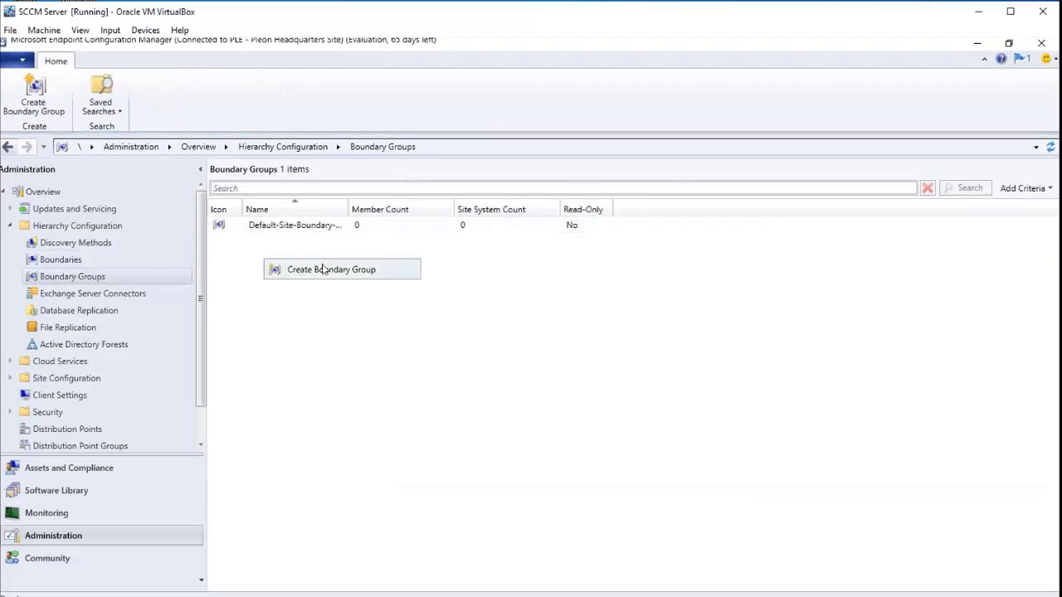
pyautogui.click(323, 268)
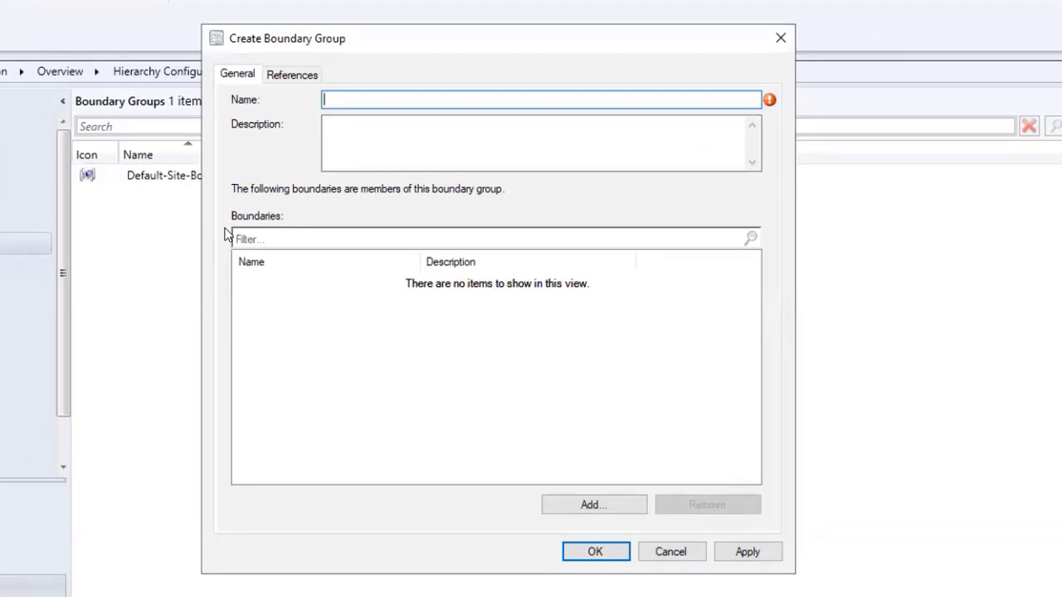
pyautogui.write('SCCM Site for Lab ')
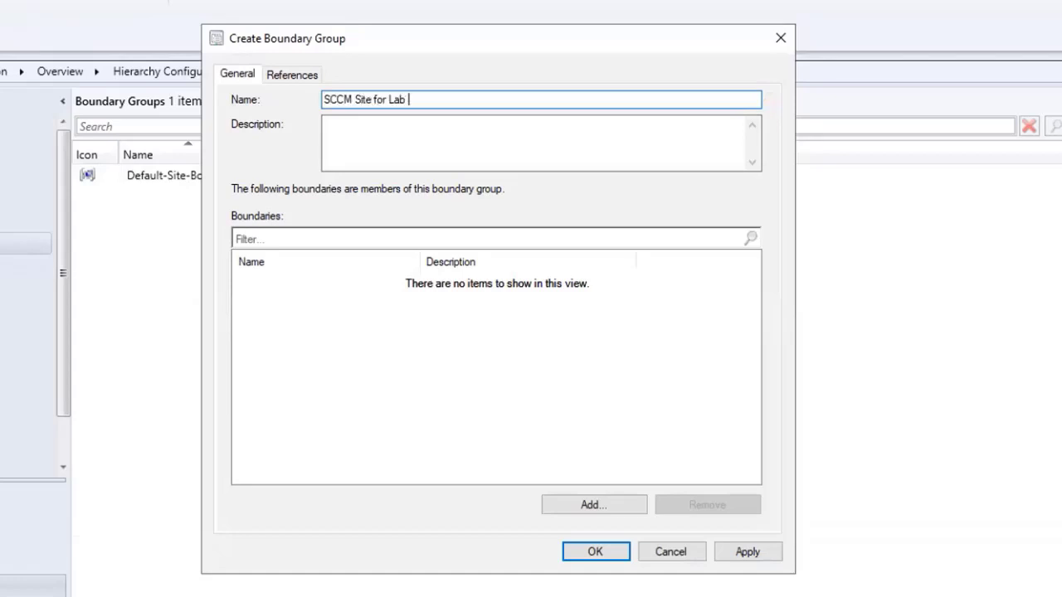
pyautogui.write('Computer')
# Step: Add the 192.168.1.1-192.168.1.254 lab boundary as a member of the new boundary group
pyautogui.click(569, 495)
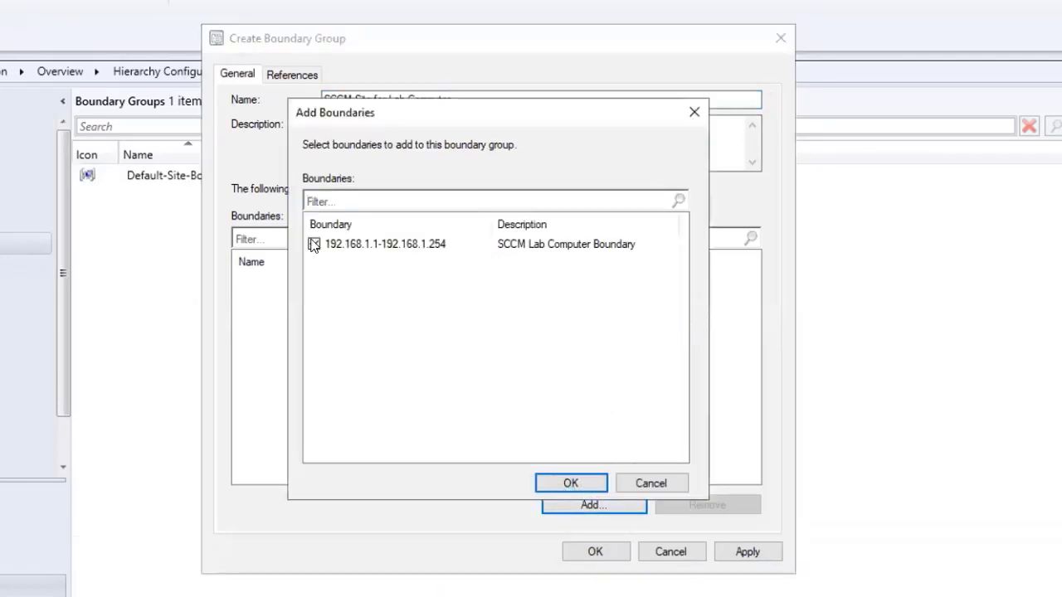
pyautogui.click(313, 244)
pyautogui.click(581, 488)
# Step: Enable the boundary group for site assignment, associate the site system server \\SCCM.Pleon.com with it, and save the group
pyautogui.click(290, 75)
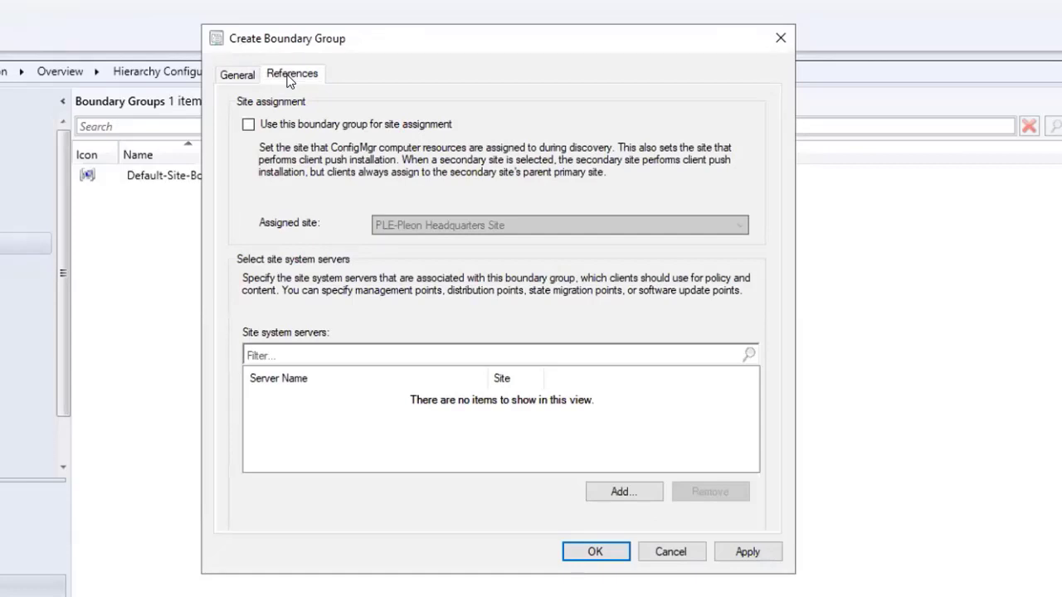
pyautogui.click(249, 126)
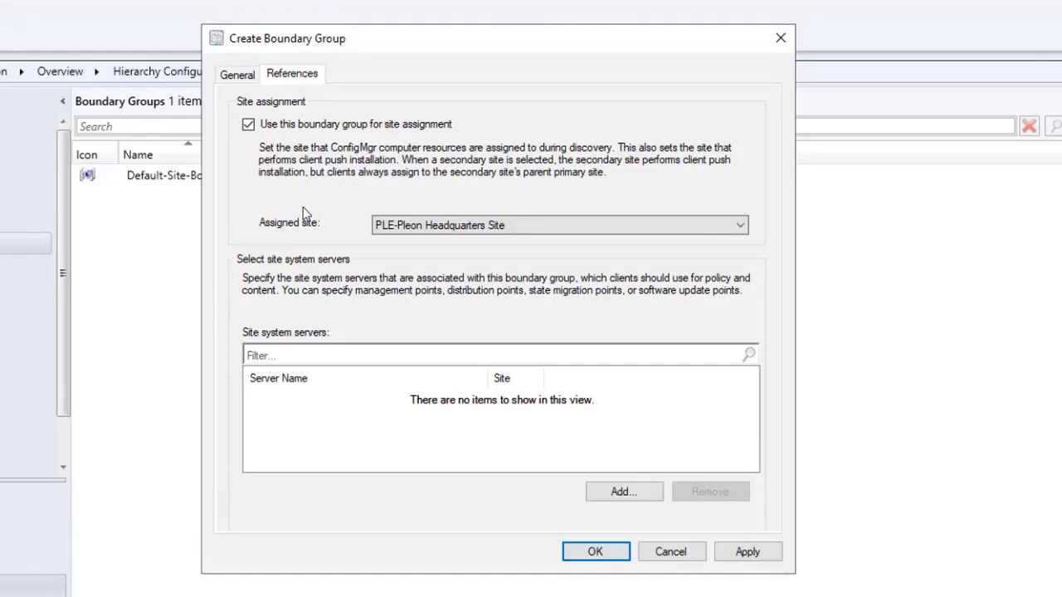
pyautogui.click(629, 496)
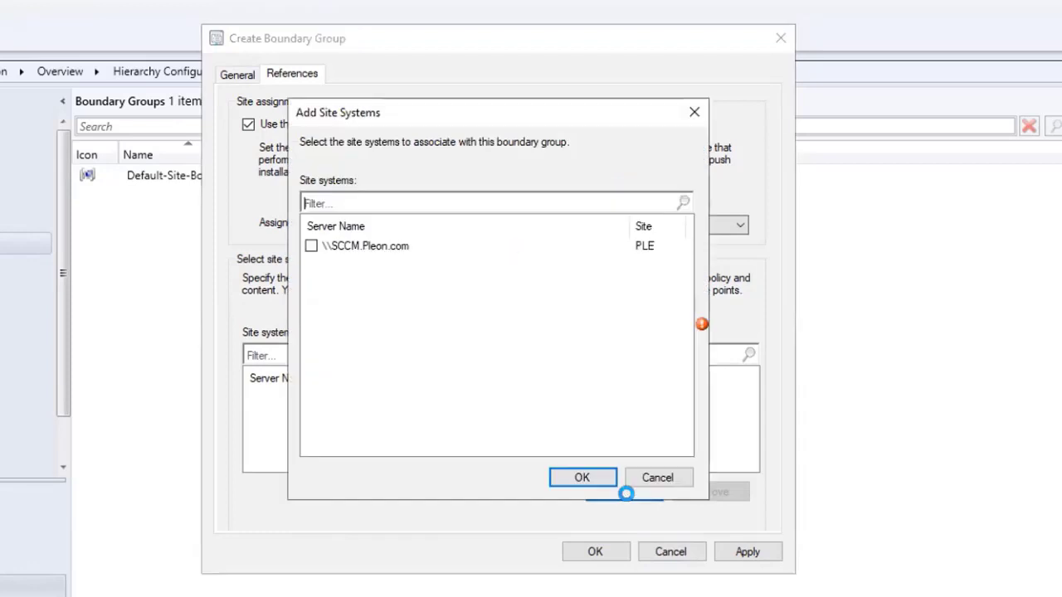
pyautogui.click(308, 246)
pyautogui.click(584, 478)
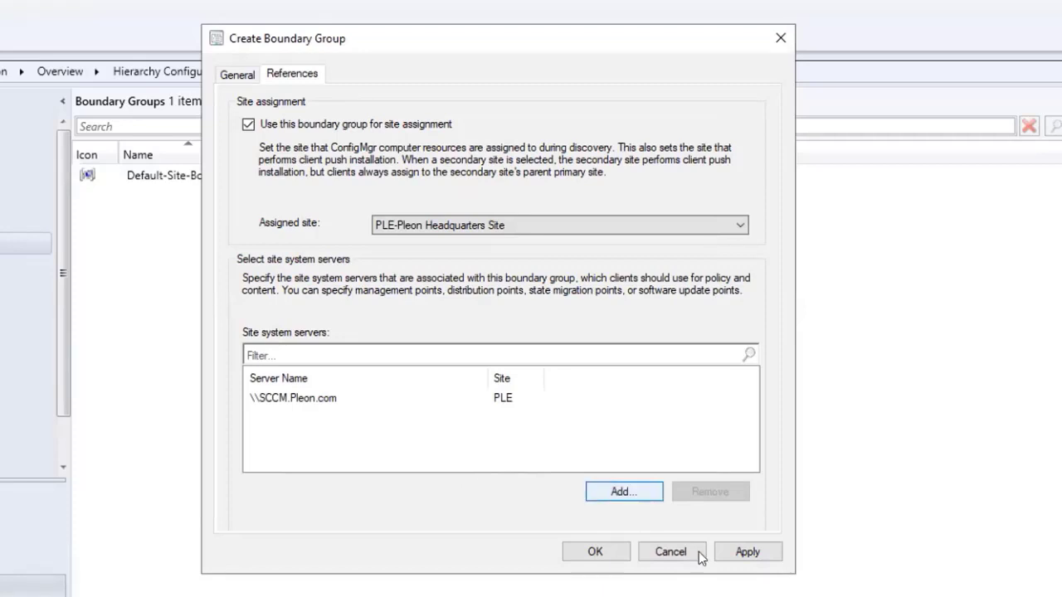
pyautogui.click(726, 548)
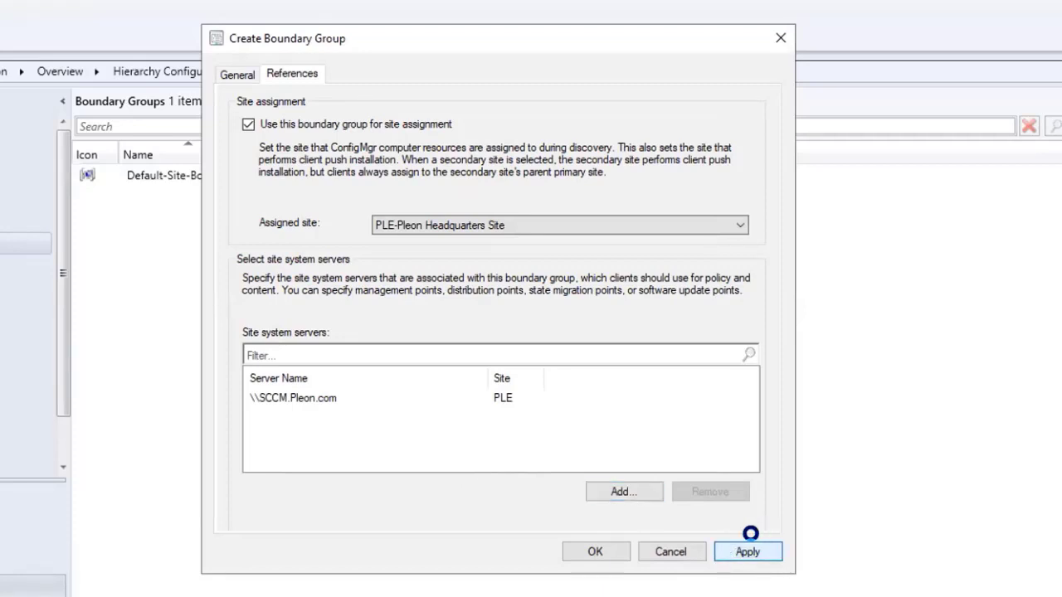
pyautogui.click(595, 552)
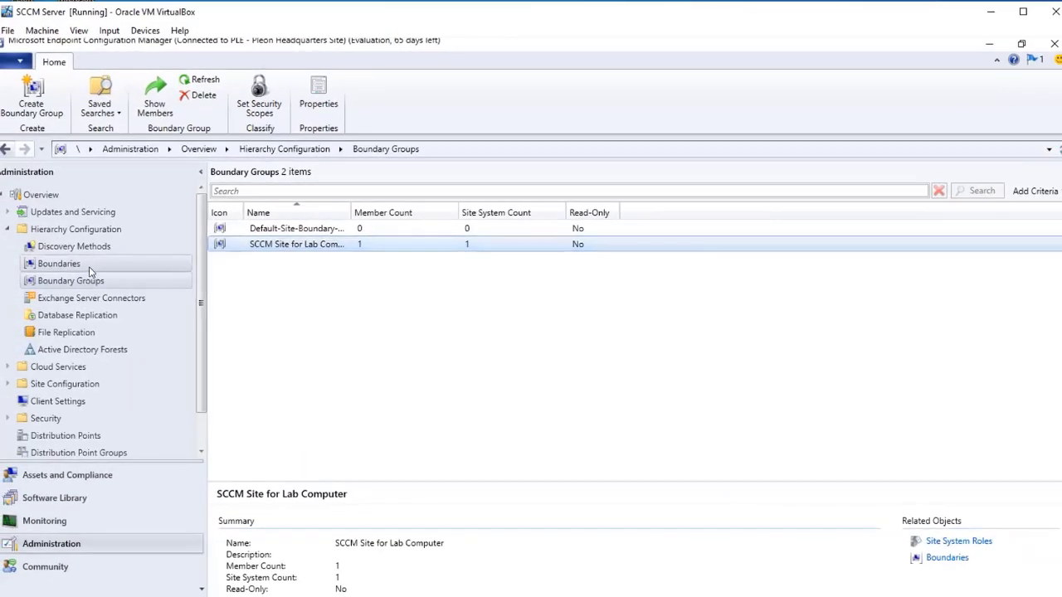
# Step: Review the boundaries, boundary groups and discovery methods in the hierarchy configuration
pyautogui.click(91, 267)
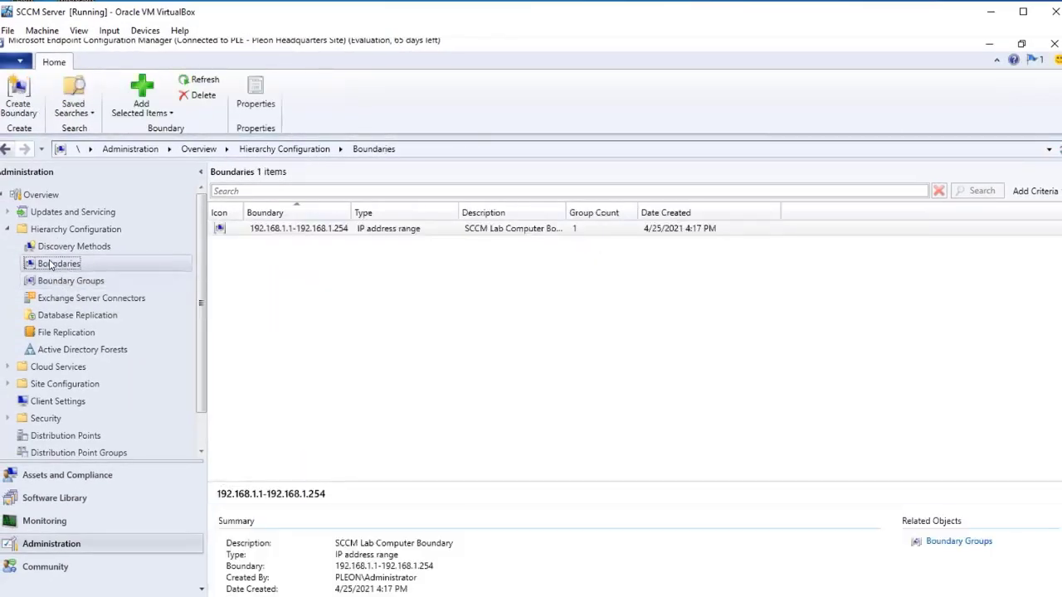
pyautogui.click(52, 281)
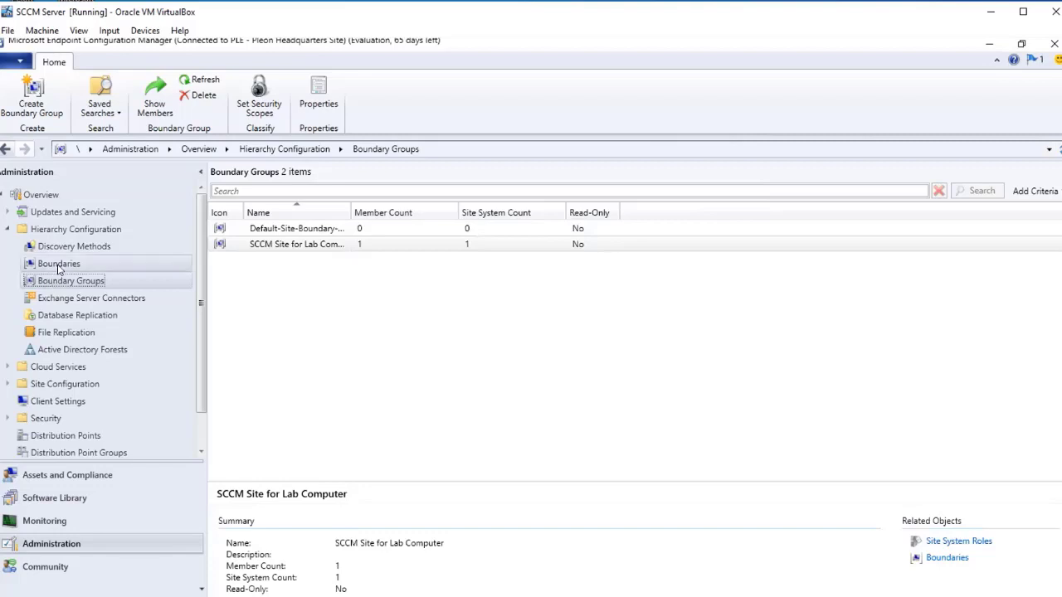
pyautogui.click(63, 247)
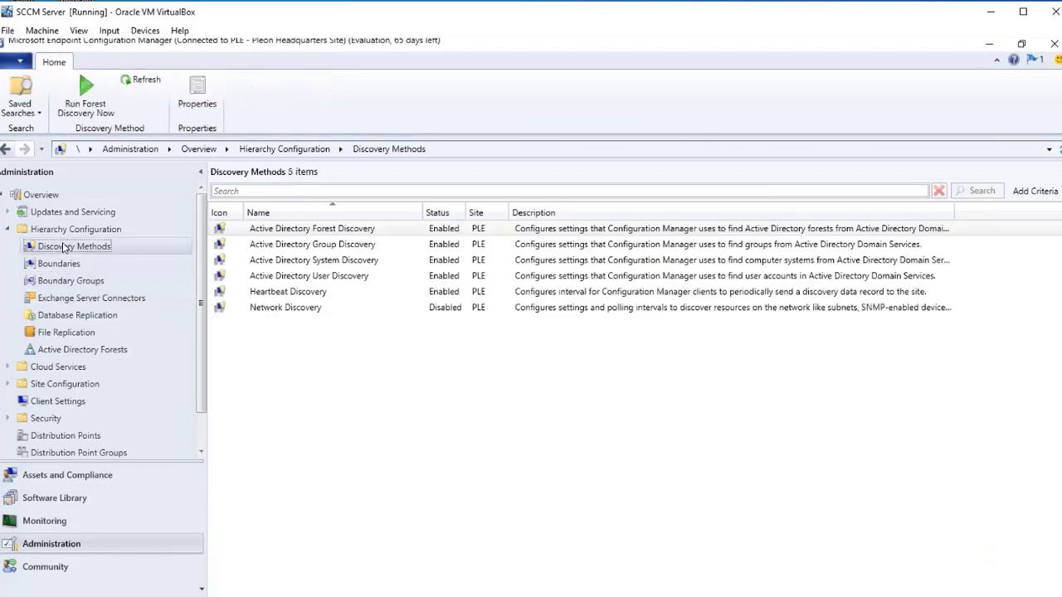